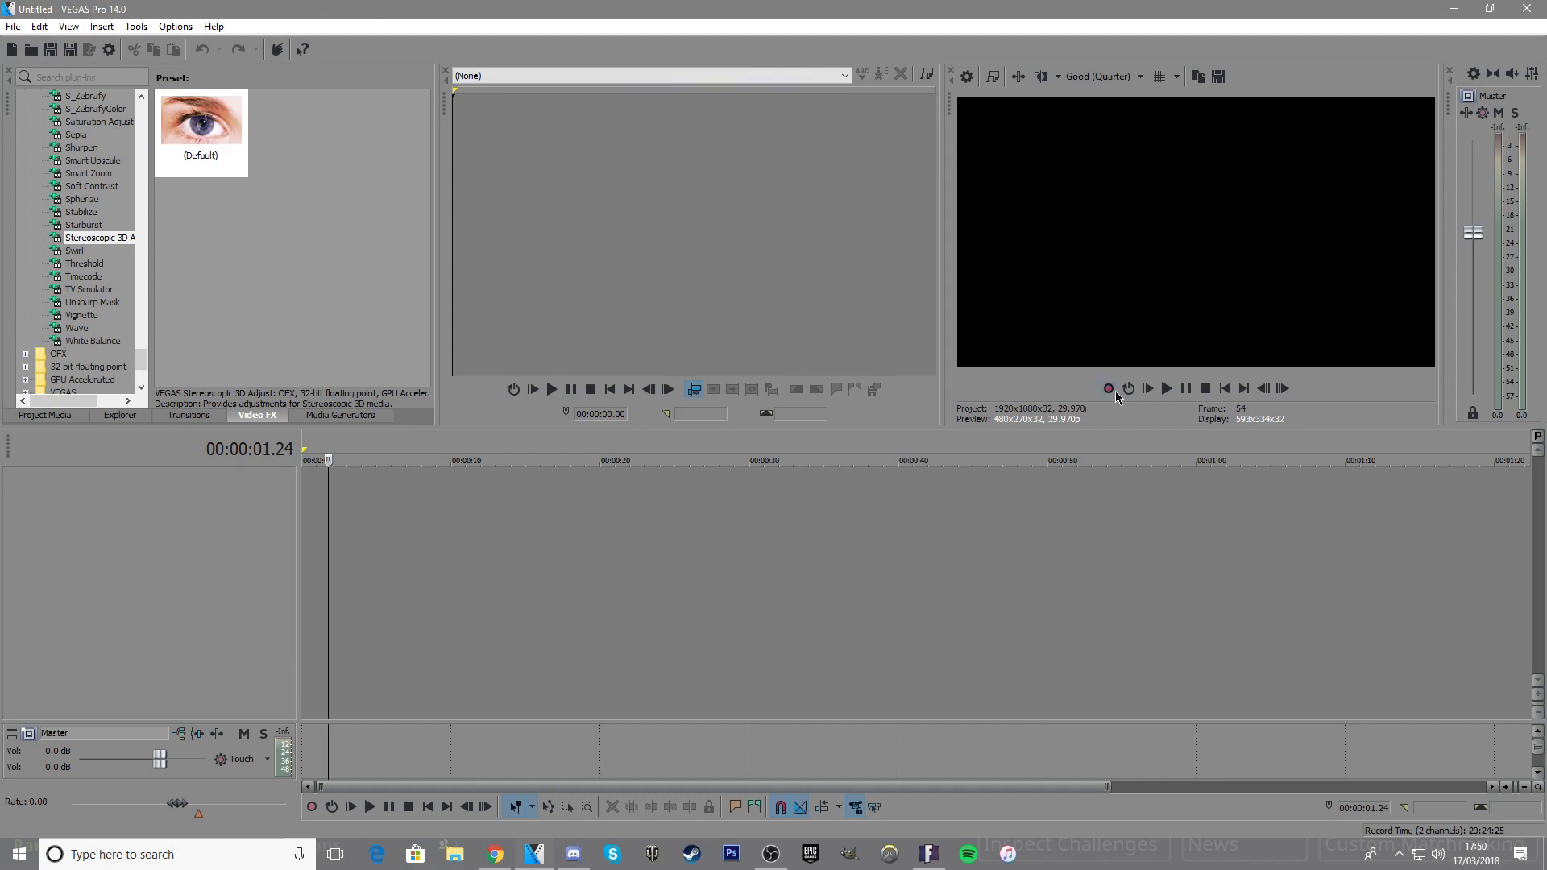
Send the playhead of the empty project back to 00:00:00.00 with Go to Start
{"action": "left_click", "coordinate": [1225, 389]}
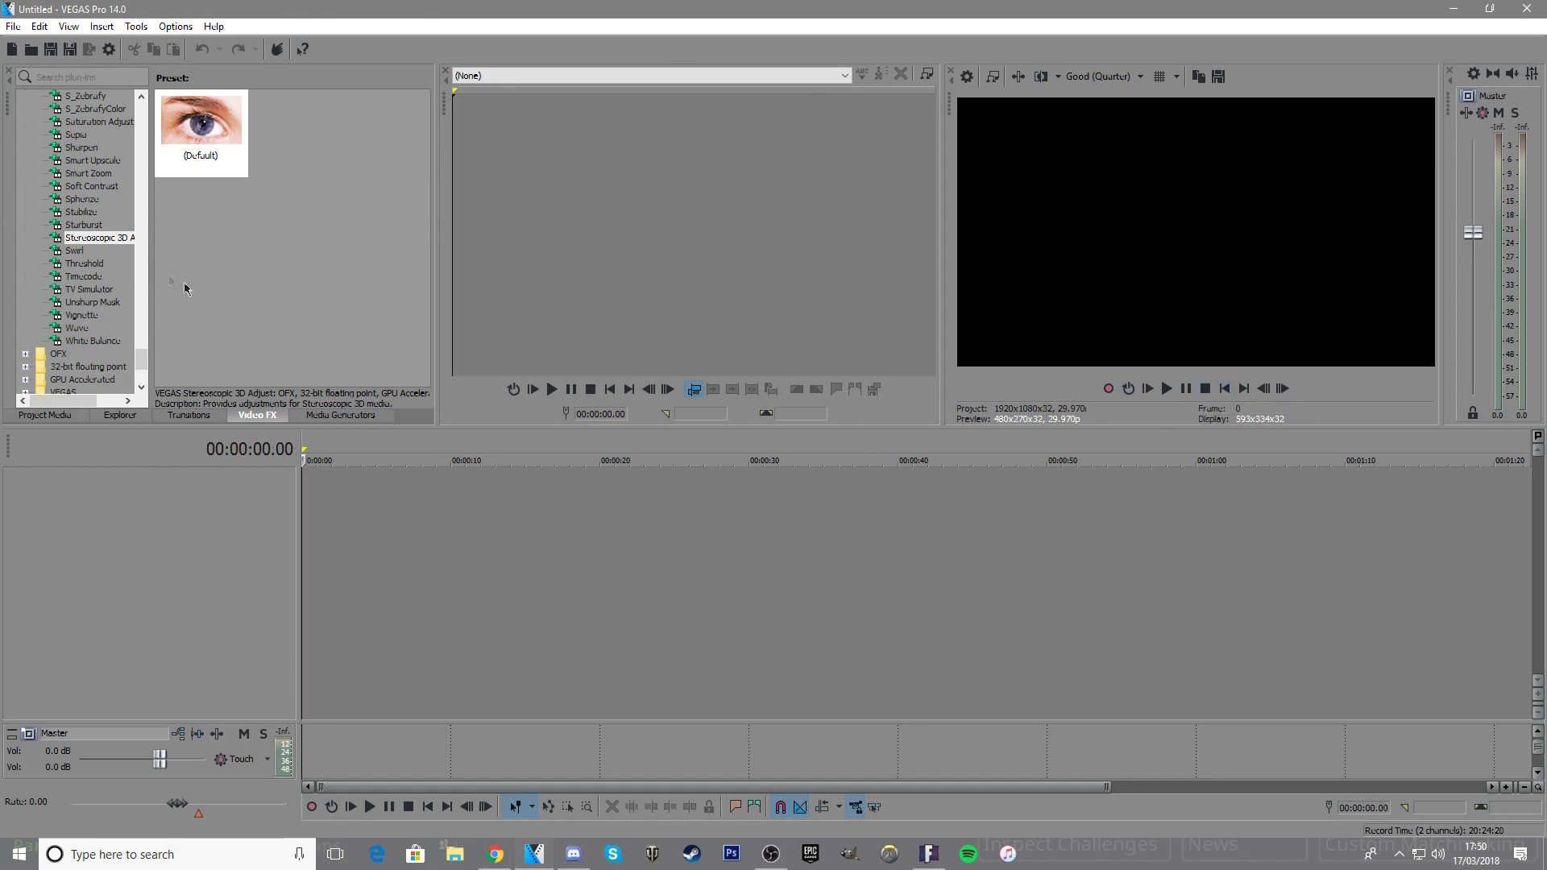
Insert two video tracks and bring up the Legacy Text presets in Media Generators
{"action": "right_click", "coordinate": [243, 506]}
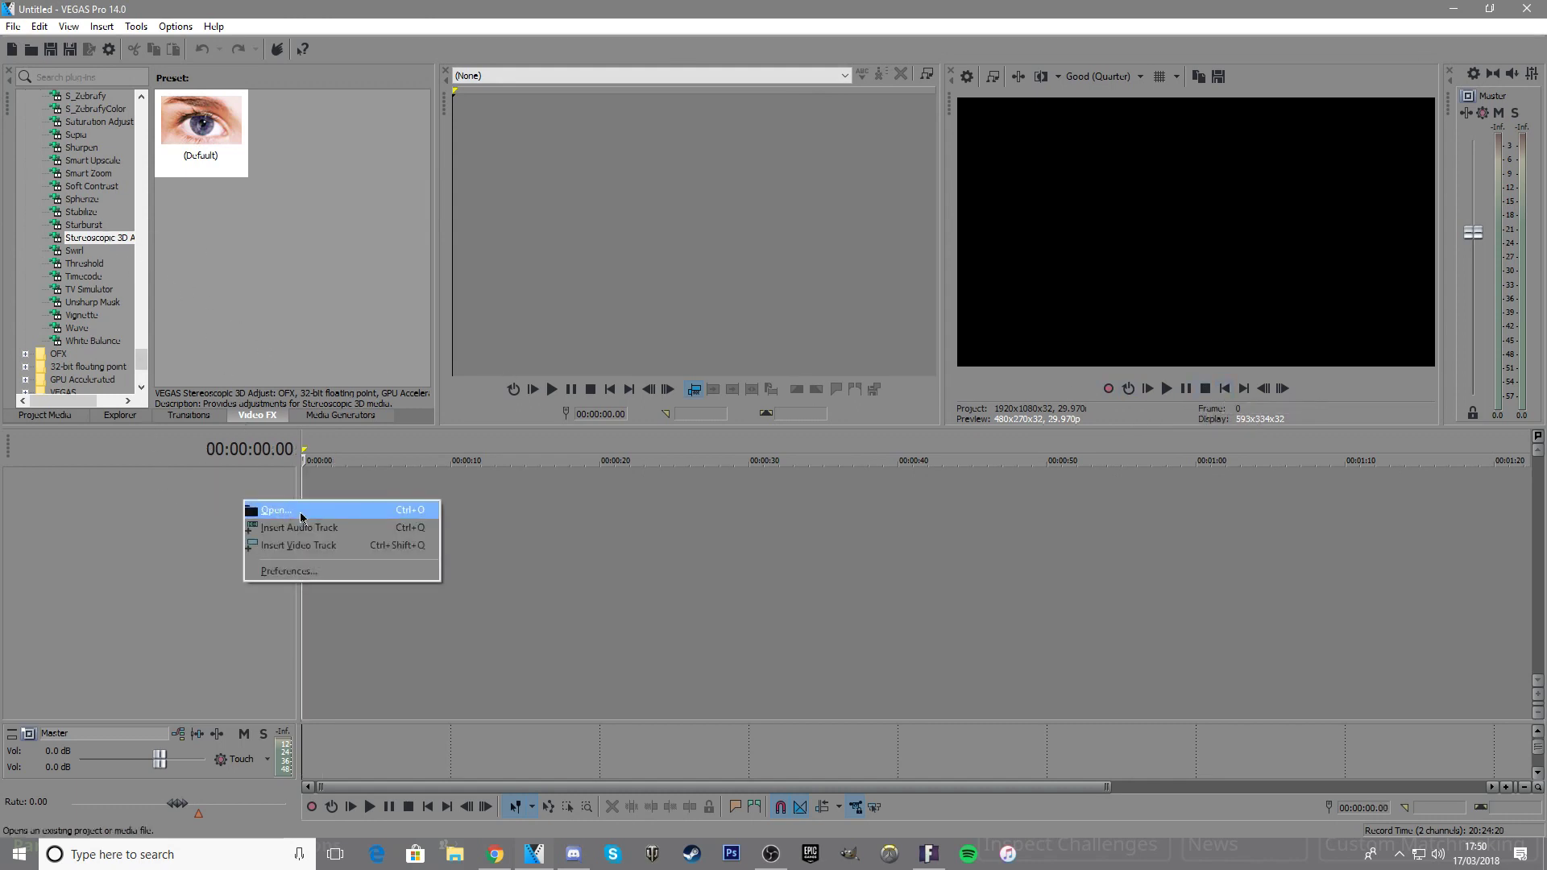
{"action": "left_click", "coordinate": [274, 544]}
{"action": "right_click", "coordinate": [254, 552]}
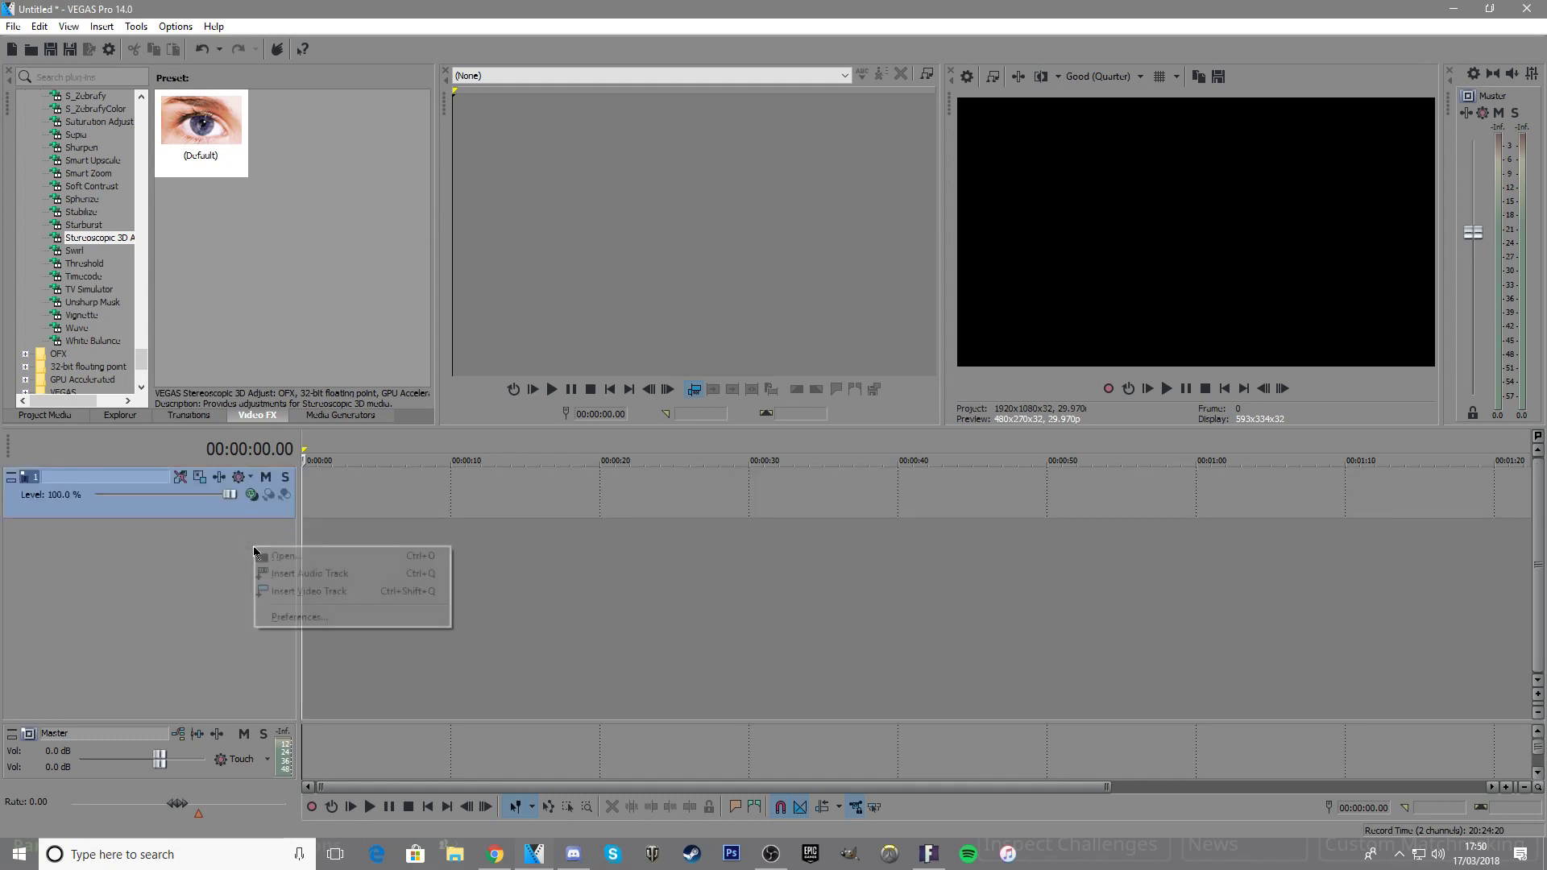
{"action": "left_click", "coordinate": [271, 591]}
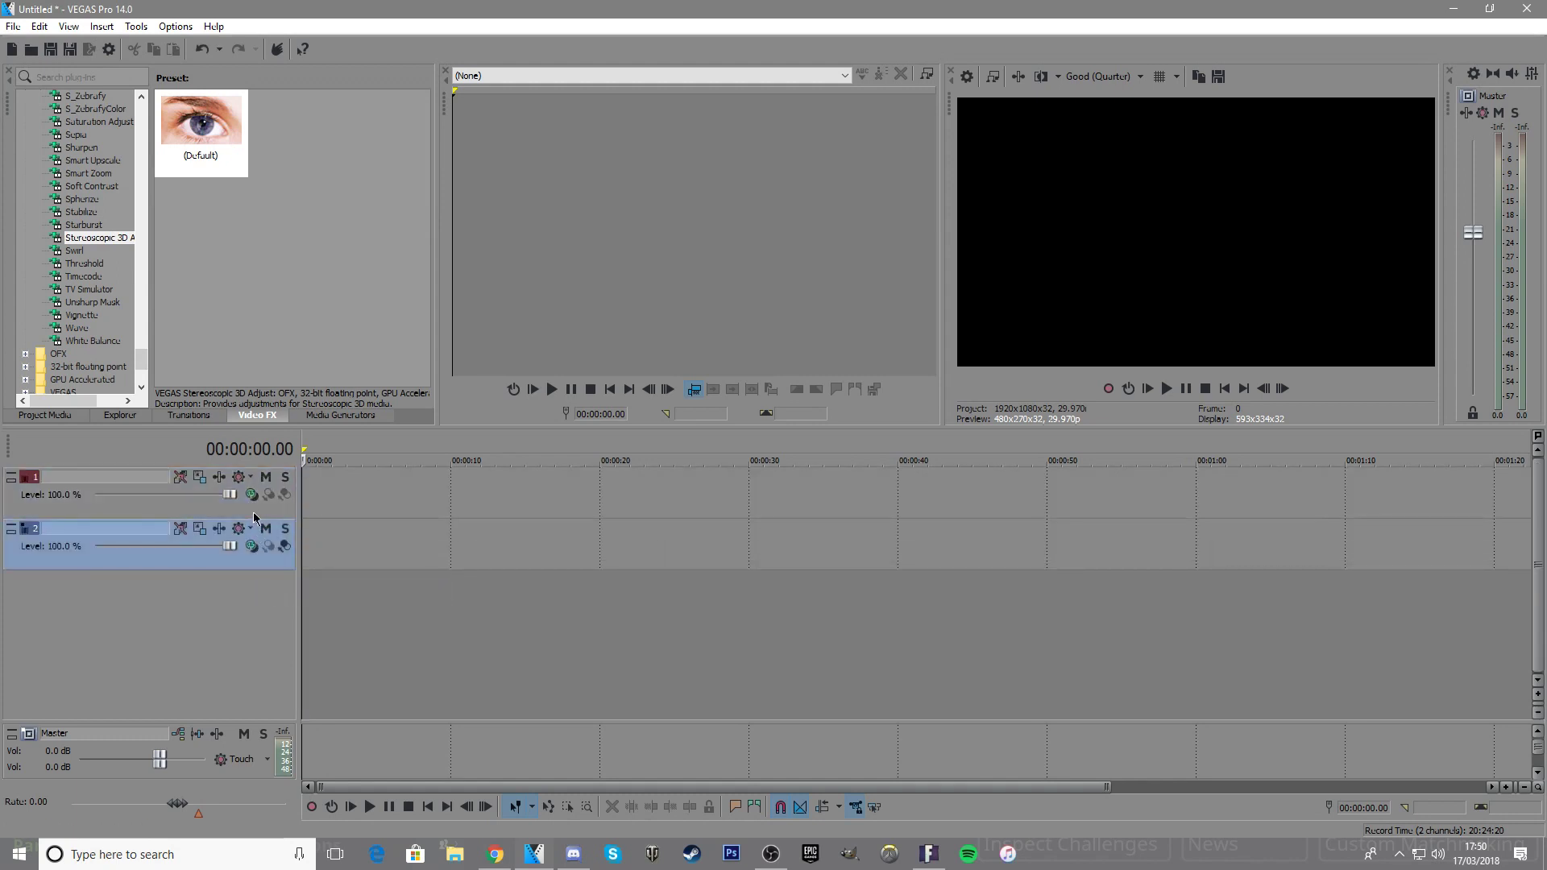
{"action": "left_click", "coordinate": [308, 417]}
{"action": "left_click", "coordinate": [93, 302]}
Place a Default Text event on the tracks and change the track 1 text to 'hyphen'
{"action": "left_click_drag", "start_coordinate": [201, 133], "coordinate": [311, 497]}
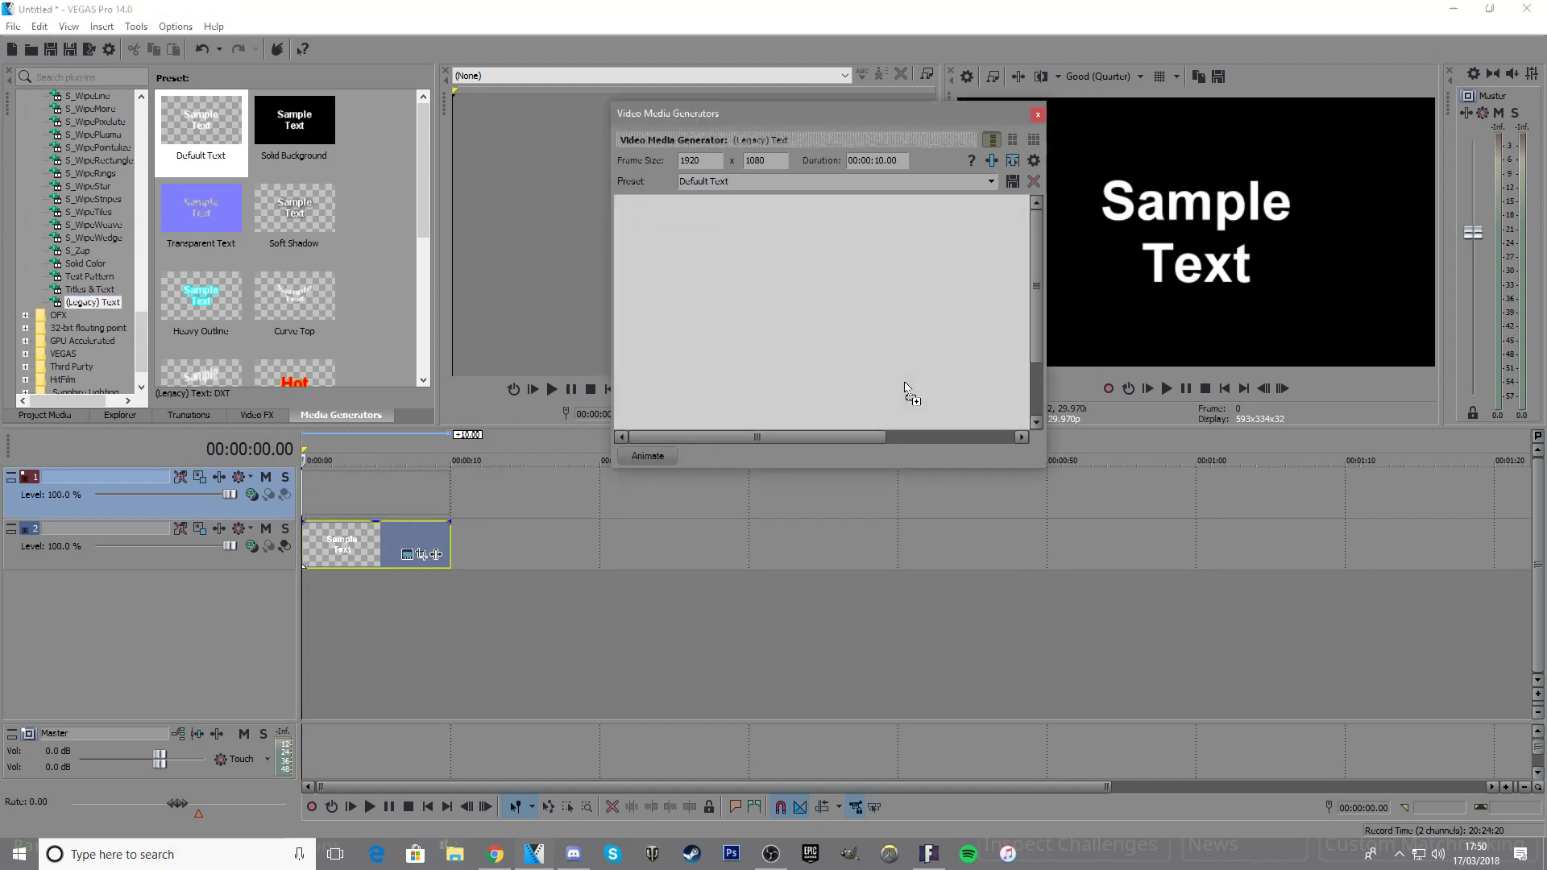
{"action": "left_click", "coordinate": [889, 393]}
{"action": "double_click", "coordinate": [889, 392]}
{"action": "key", "text": "BackSpace"}
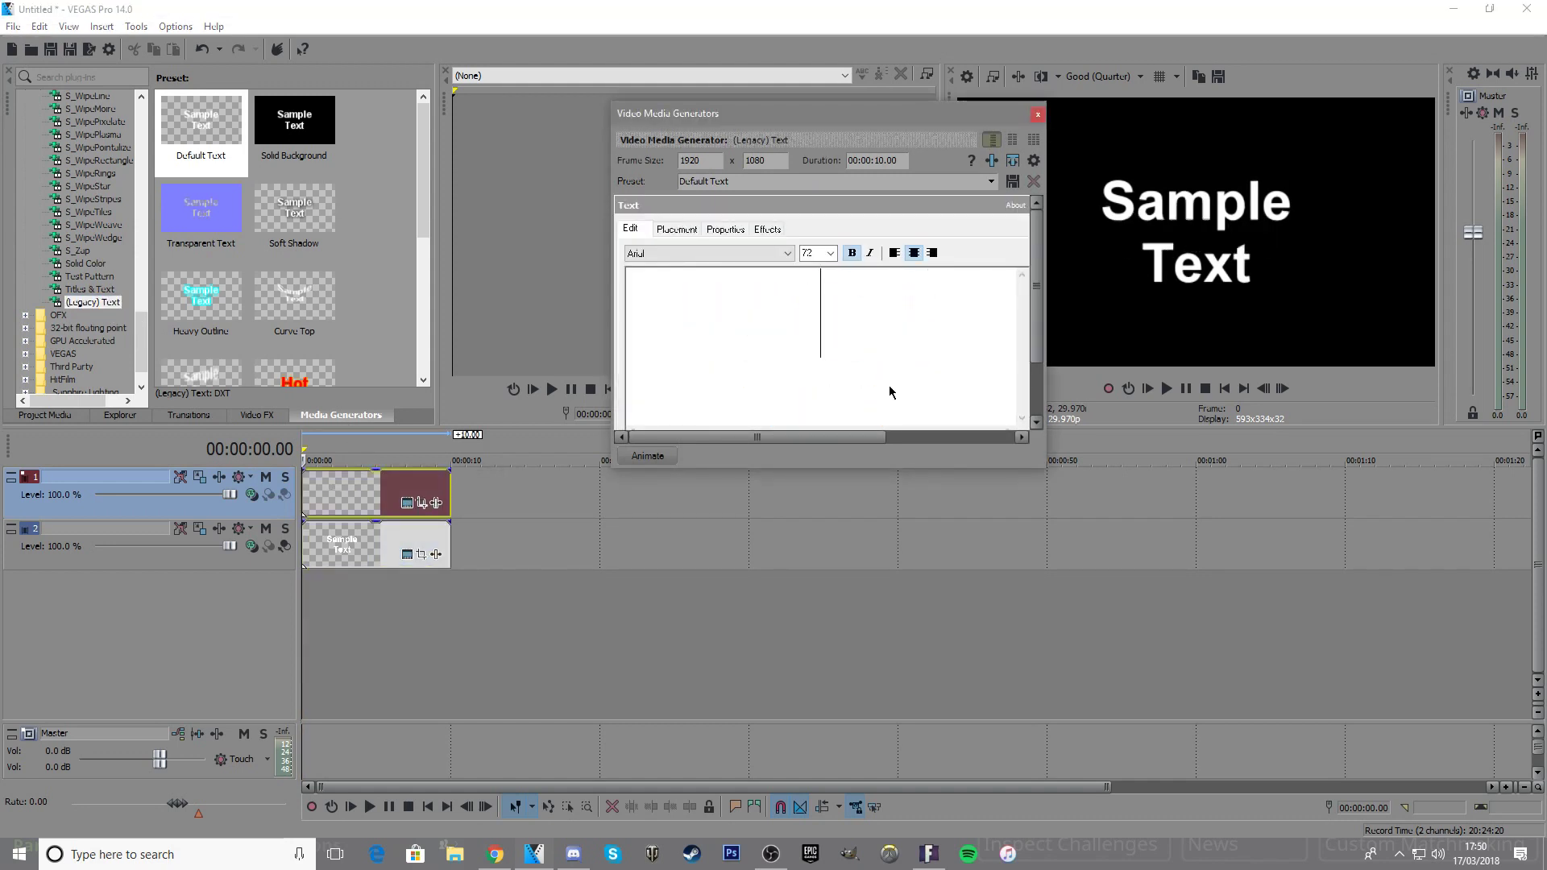
{"action": "type", "text": "hyphen"}
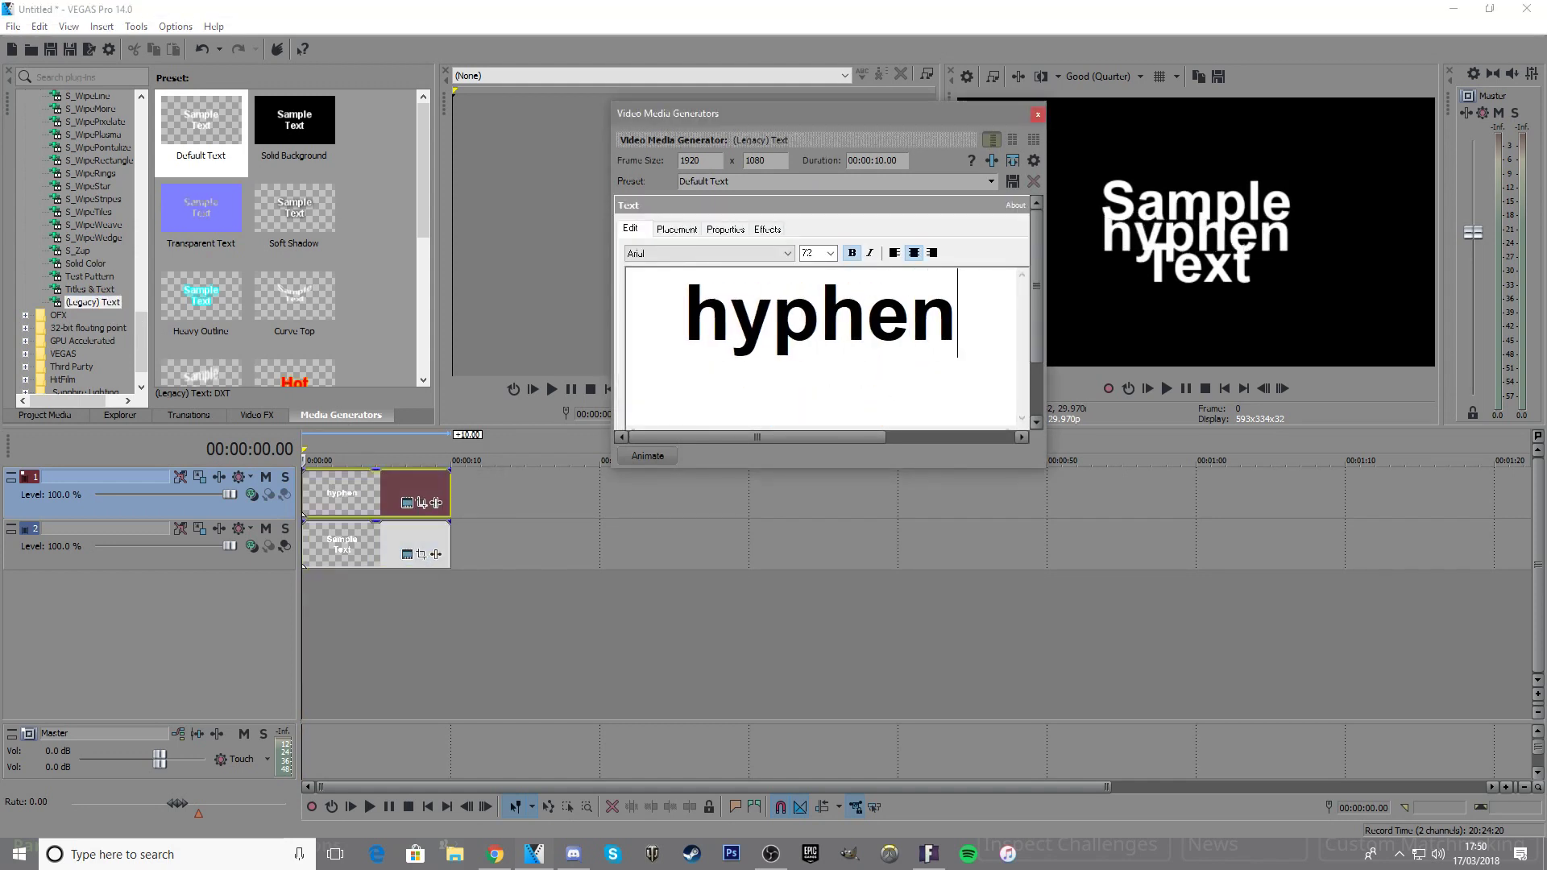
{"action": "left_click", "coordinate": [1038, 114]}
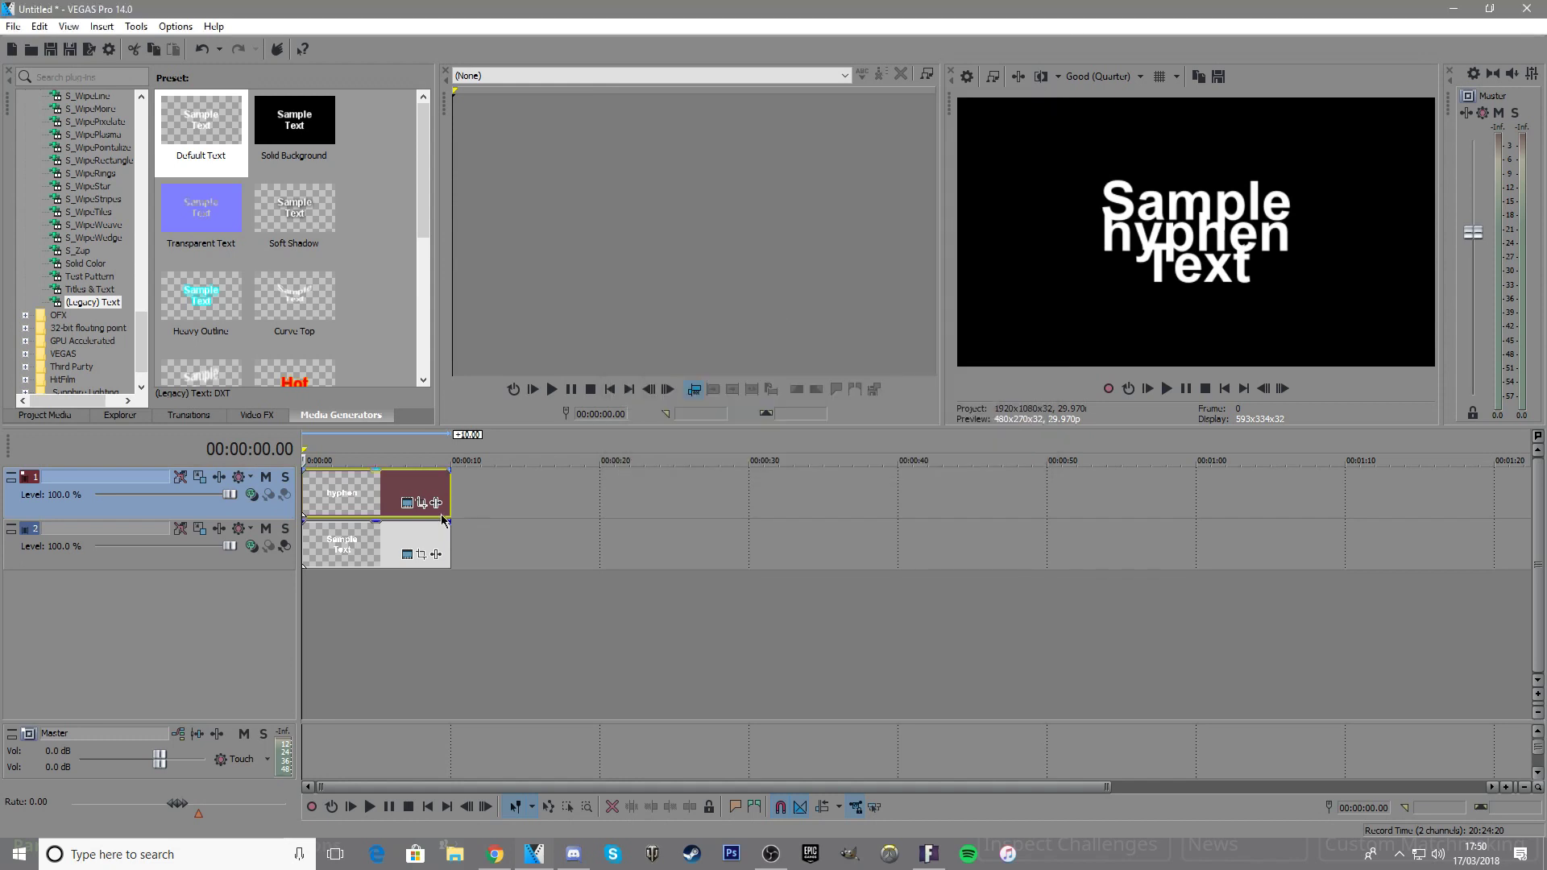
Replace the track 2 event's sample text with 'hyphen' too
{"action": "left_click", "coordinate": [408, 554]}
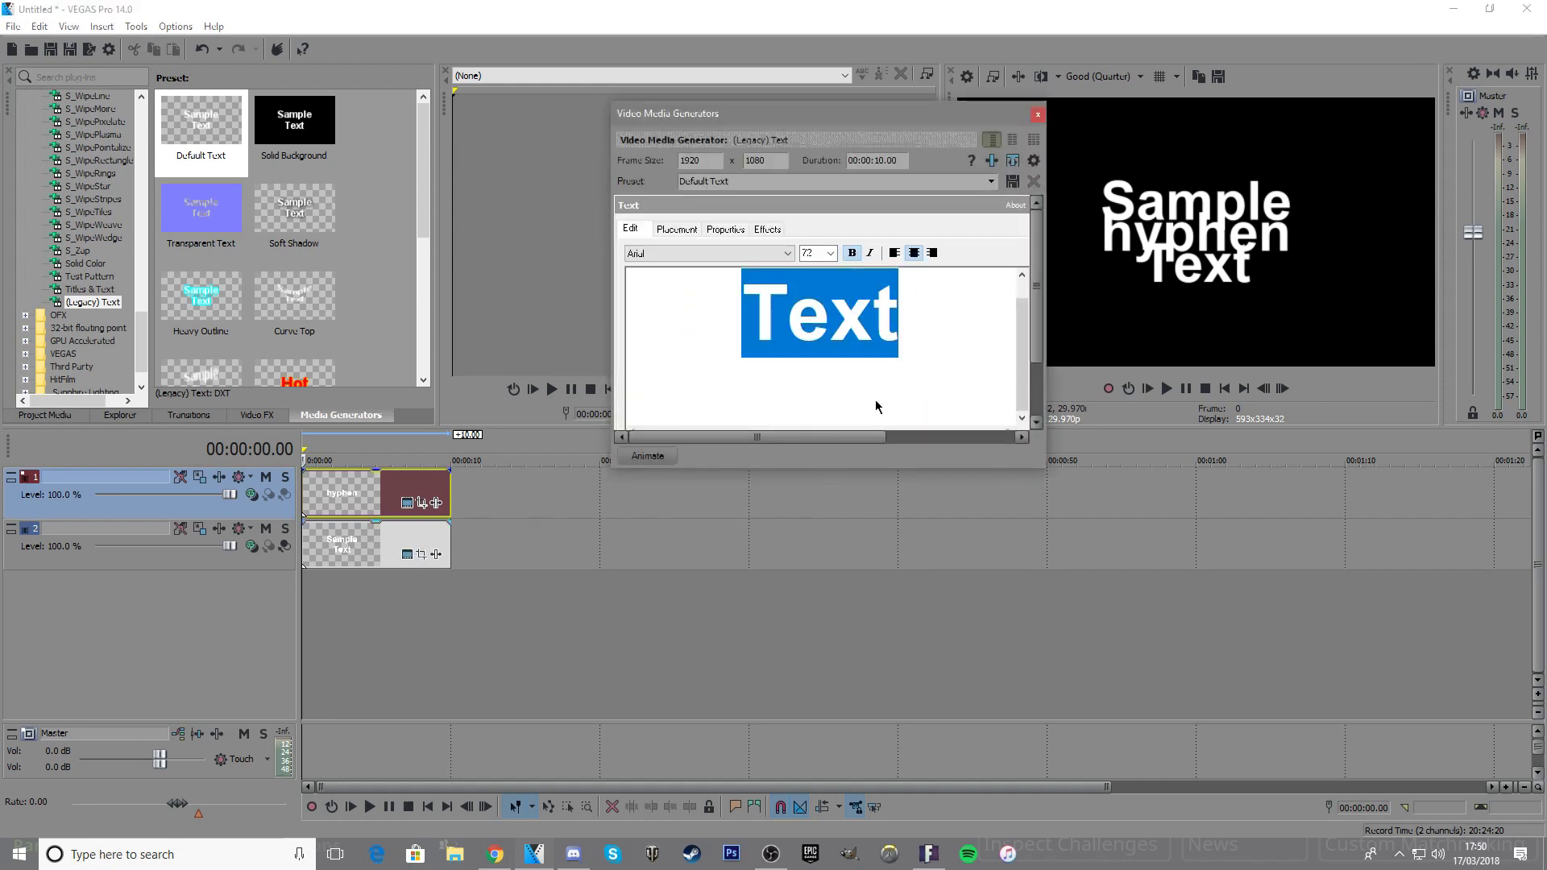
{"action": "key", "text": "BackSpace"}
{"action": "type", "text": "hyphen"}
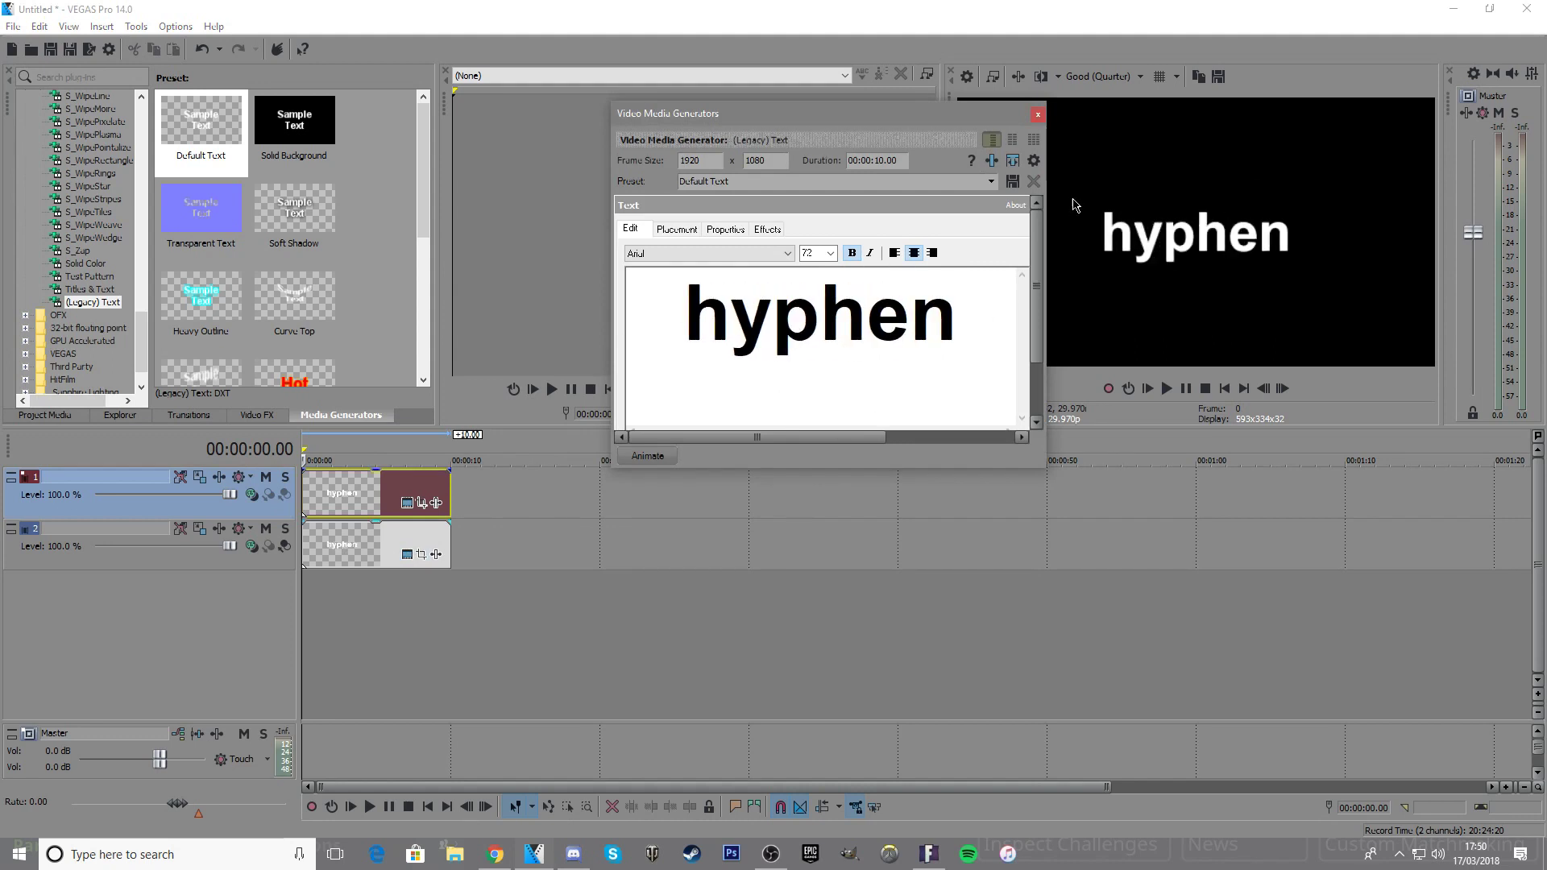
{"action": "left_click", "coordinate": [1038, 115]}
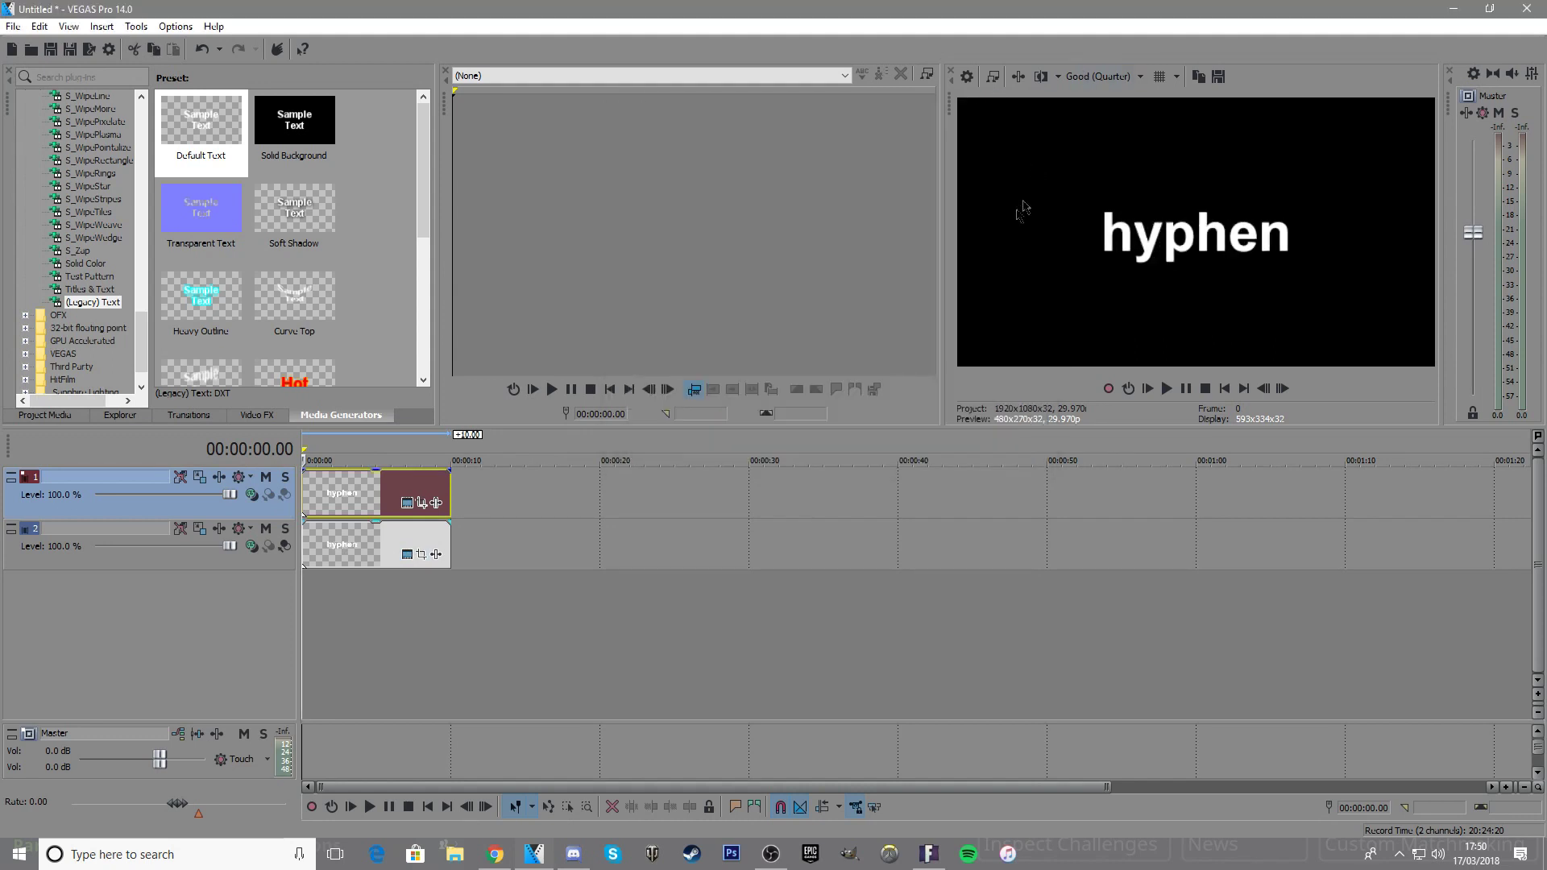
Add an SMPTE Bars (NTSC) test pattern clip on a new top track
{"action": "left_click", "coordinate": [250, 415]}
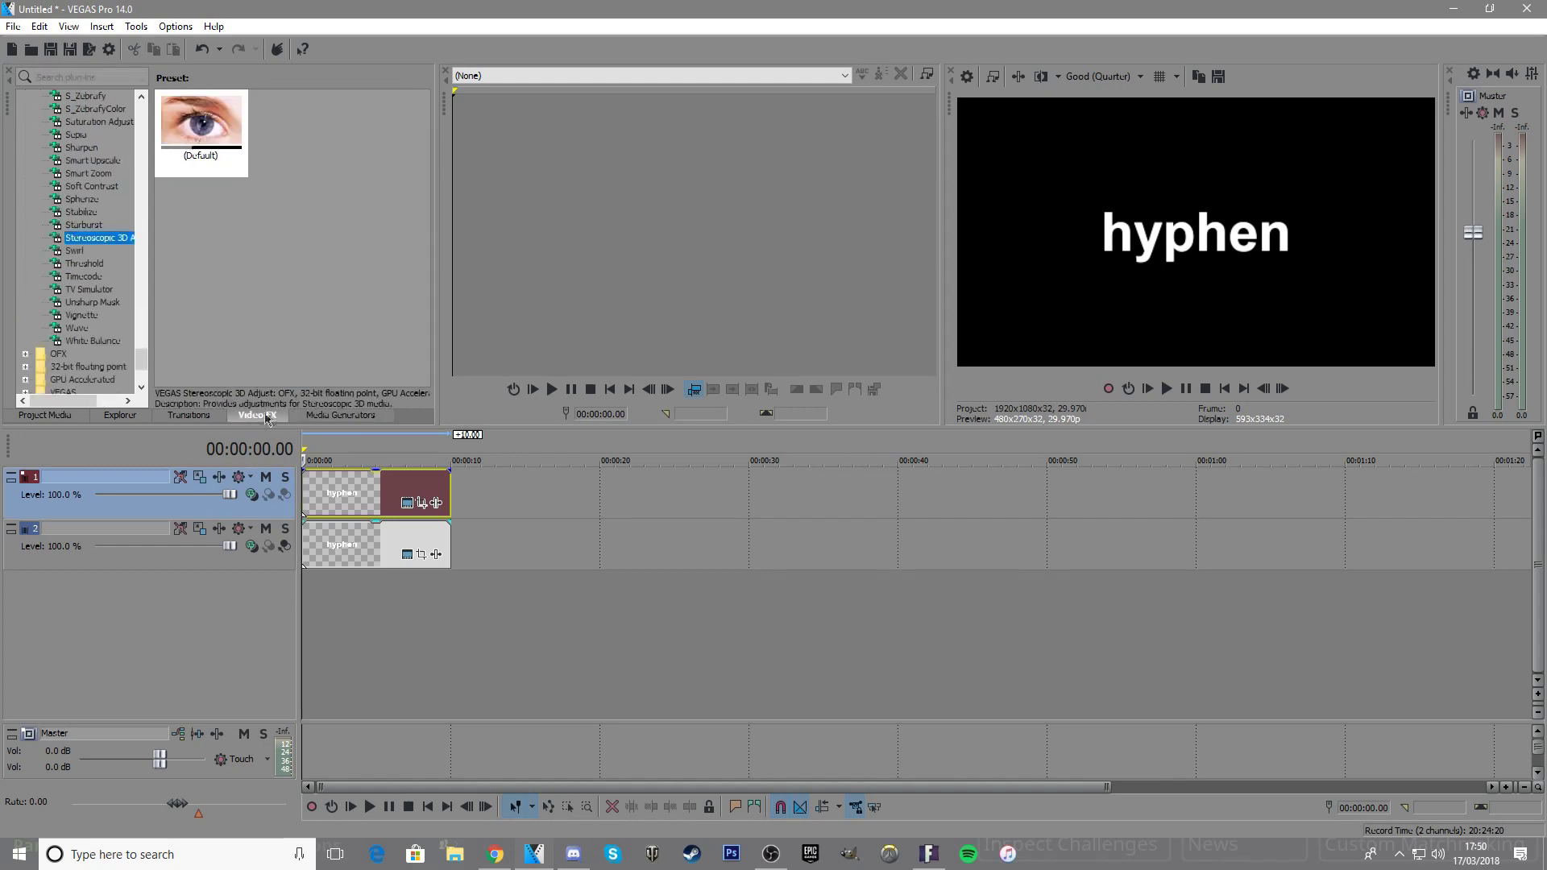
{"action": "left_click", "coordinate": [365, 419]}
{"action": "left_click", "coordinate": [98, 276]}
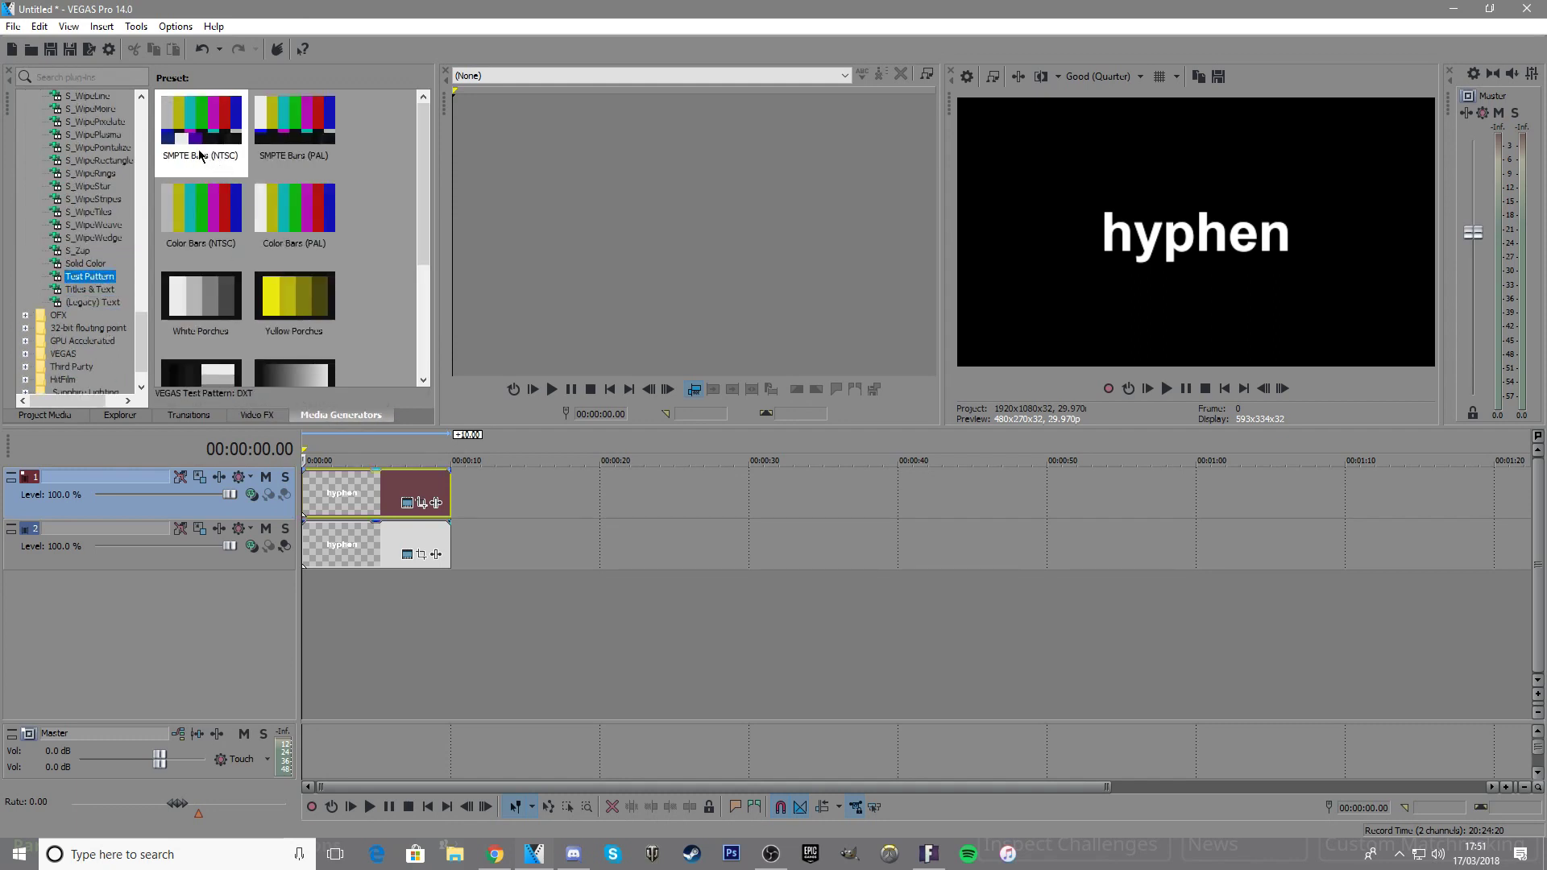
{"action": "left_click_drag", "start_coordinate": [200, 155], "coordinate": [306, 464]}
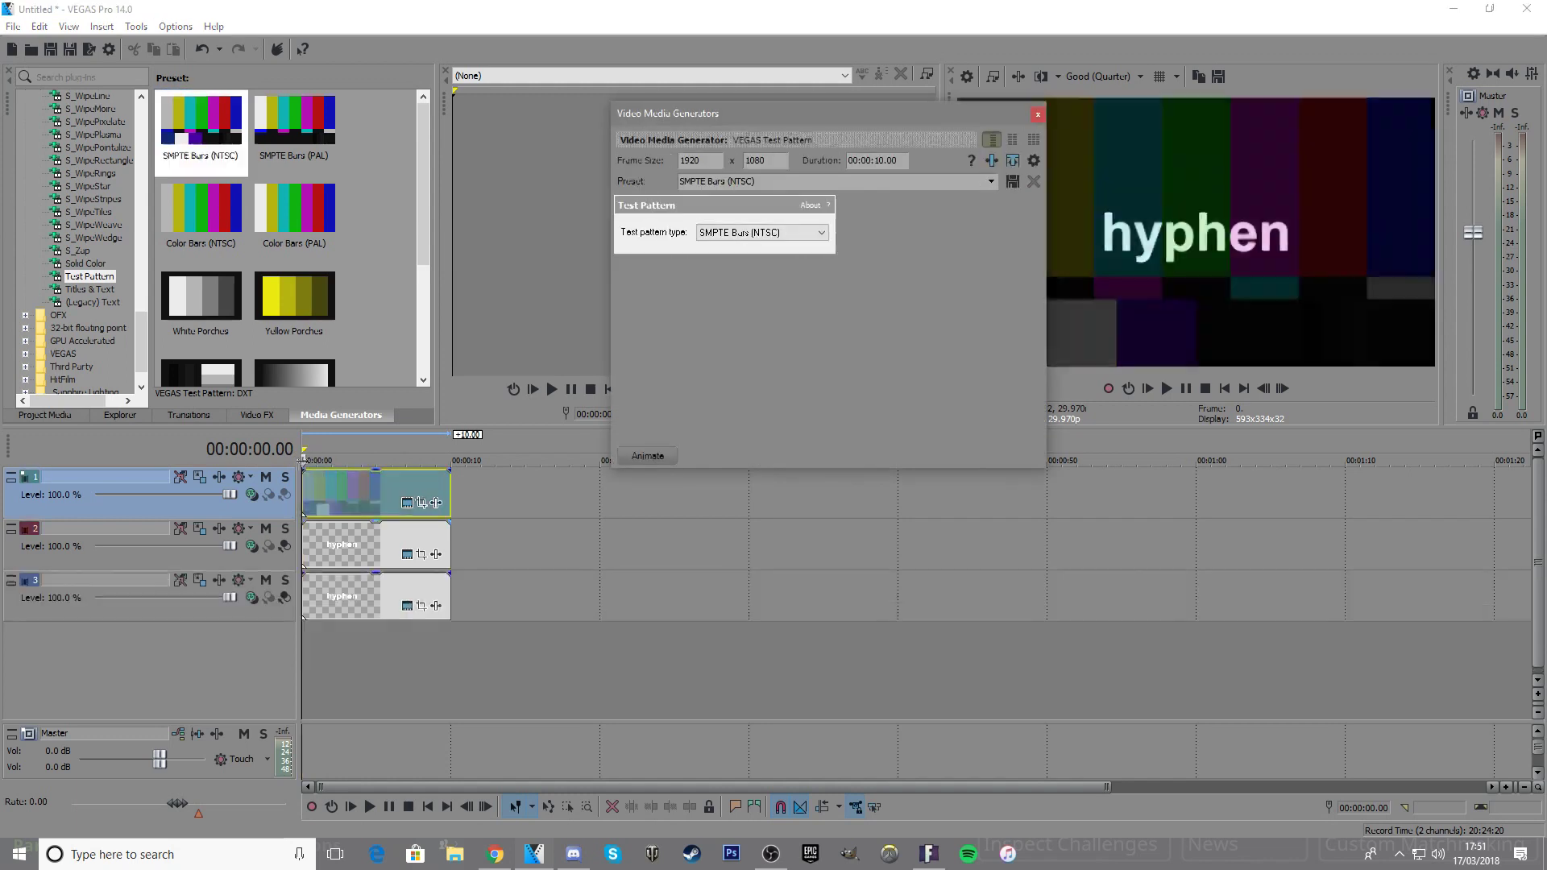
{"action": "left_click", "coordinate": [1038, 115]}
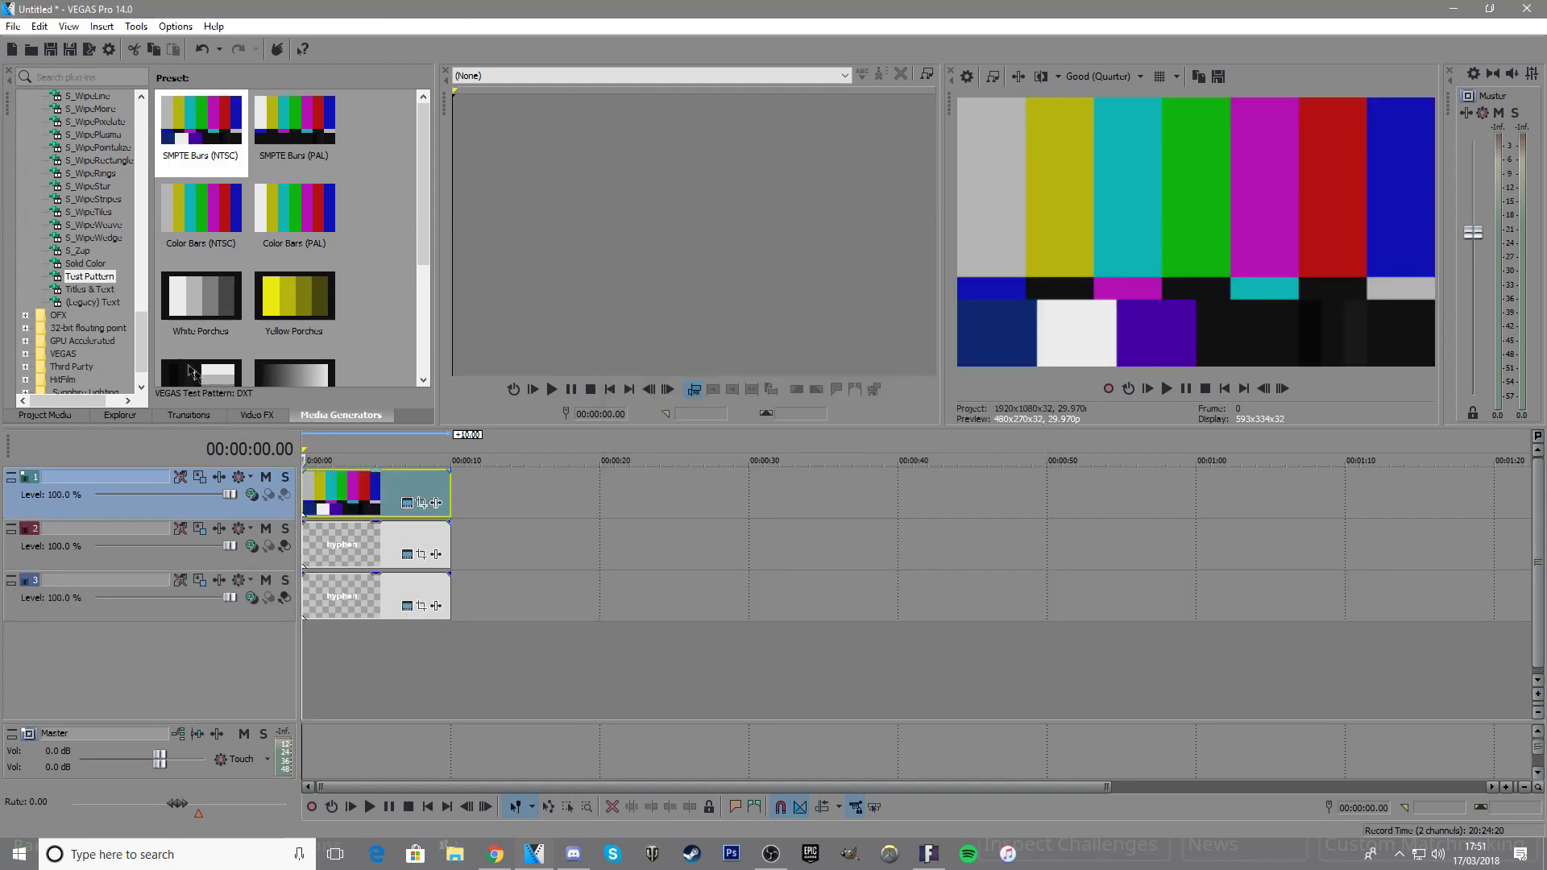
{"action": "left_click", "coordinate": [247, 417]}
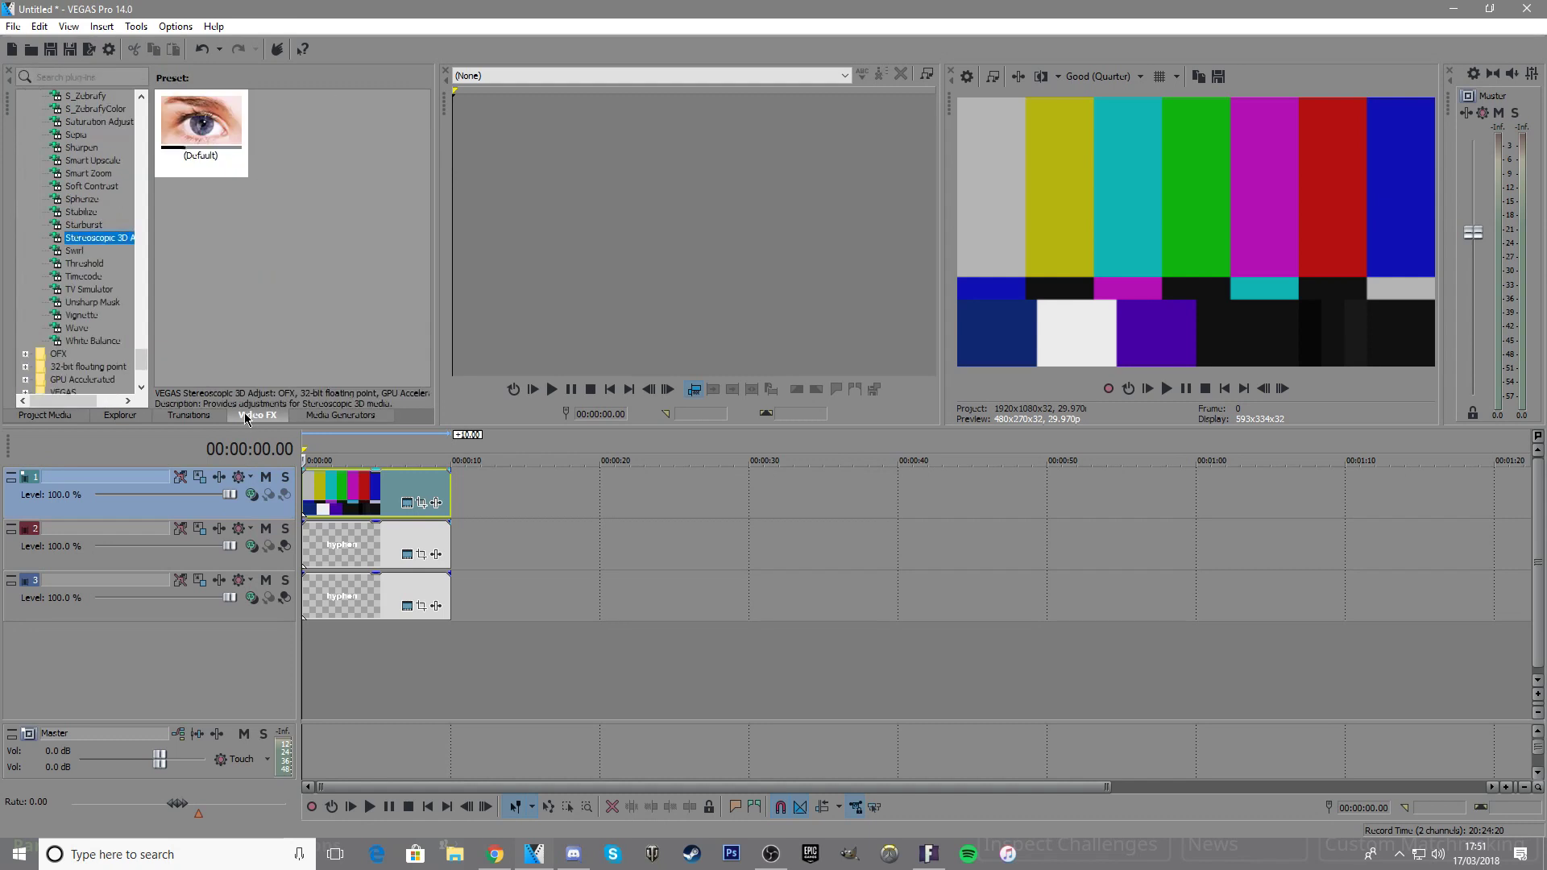
Apply the TV Simulator 'Reset to None' preset to the SMPTE bars clip
{"action": "left_click", "coordinate": [94, 291]}
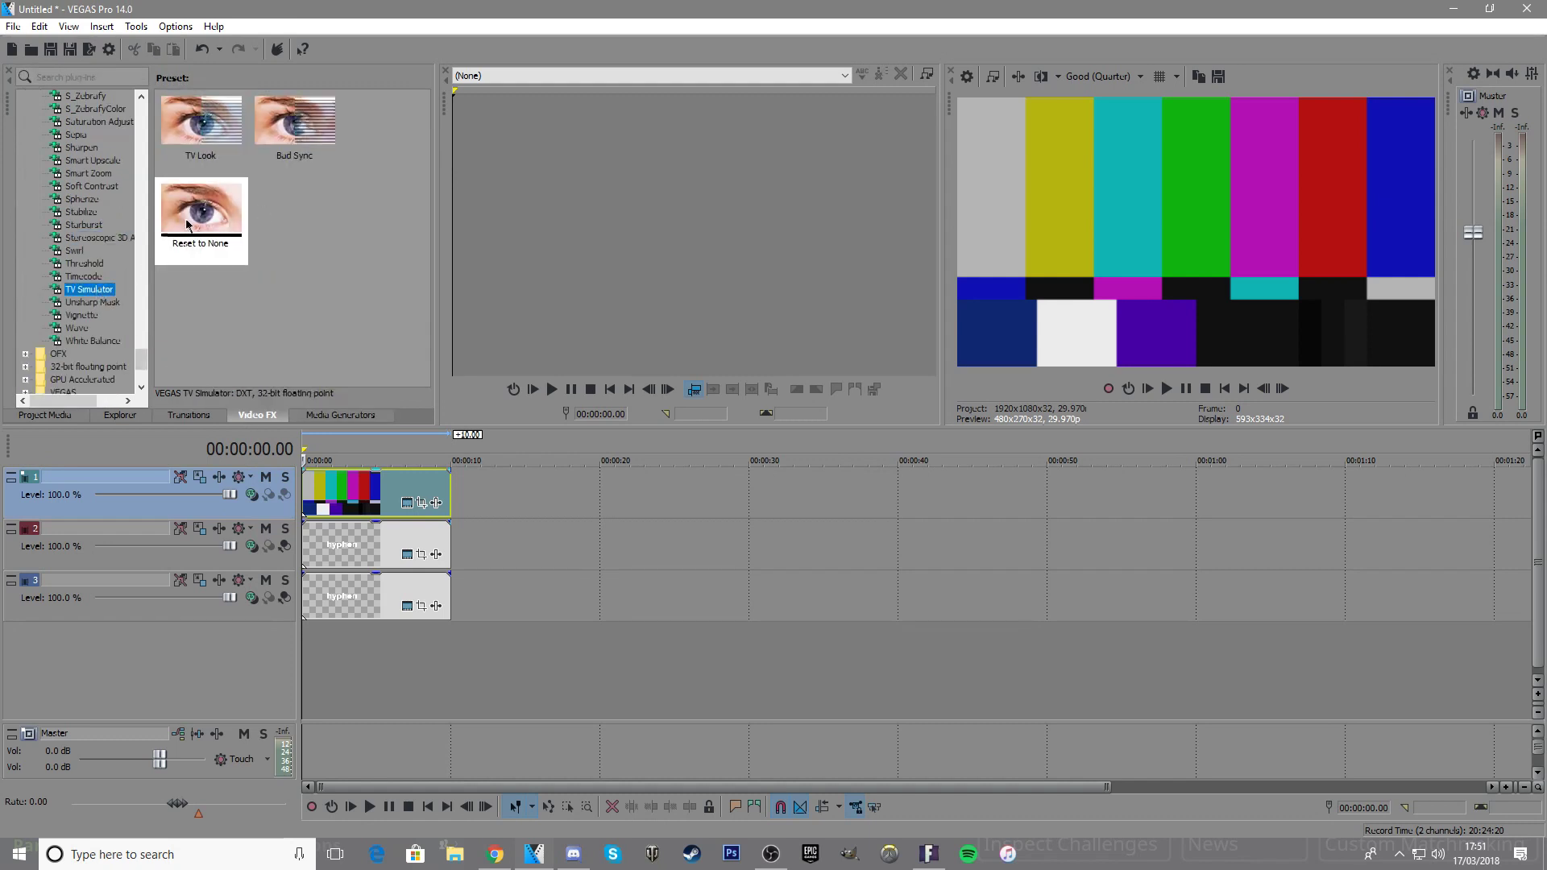
{"action": "left_click_drag", "start_coordinate": [187, 224], "coordinate": [355, 490]}
{"action": "left_click_drag", "start_coordinate": [391, 426], "coordinate": [1102, 238]}
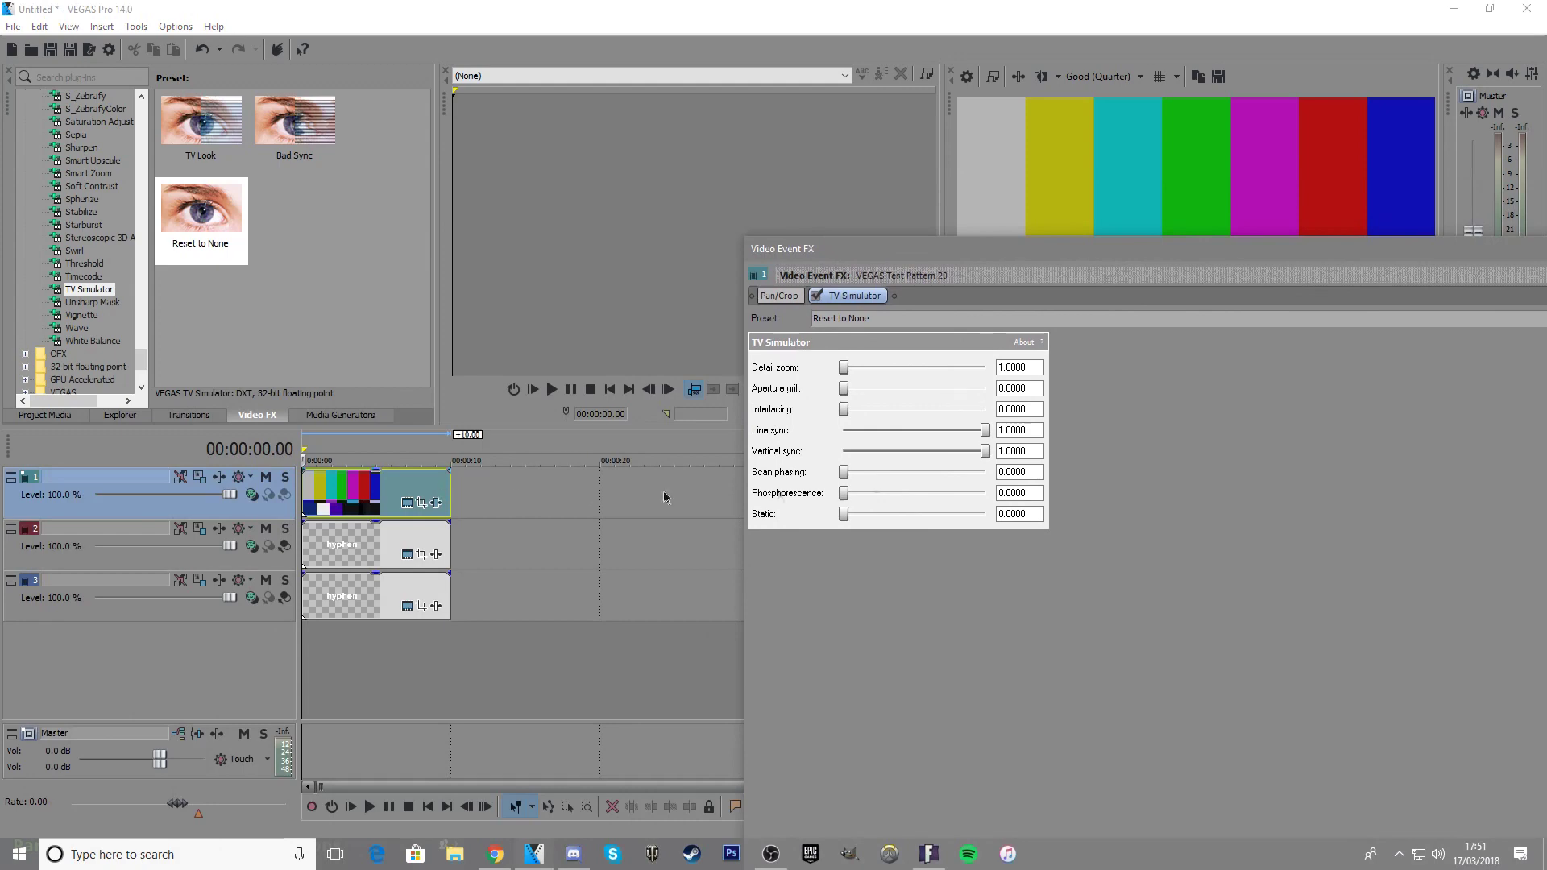
Lower TV Simulator Line sync to 0.0280 and Vertical sync to 0.0220
{"action": "left_click_drag", "start_coordinate": [985, 431], "coordinate": [871, 446]}
{"action": "left_click_drag", "start_coordinate": [1007, 250], "coordinate": [857, 482]}
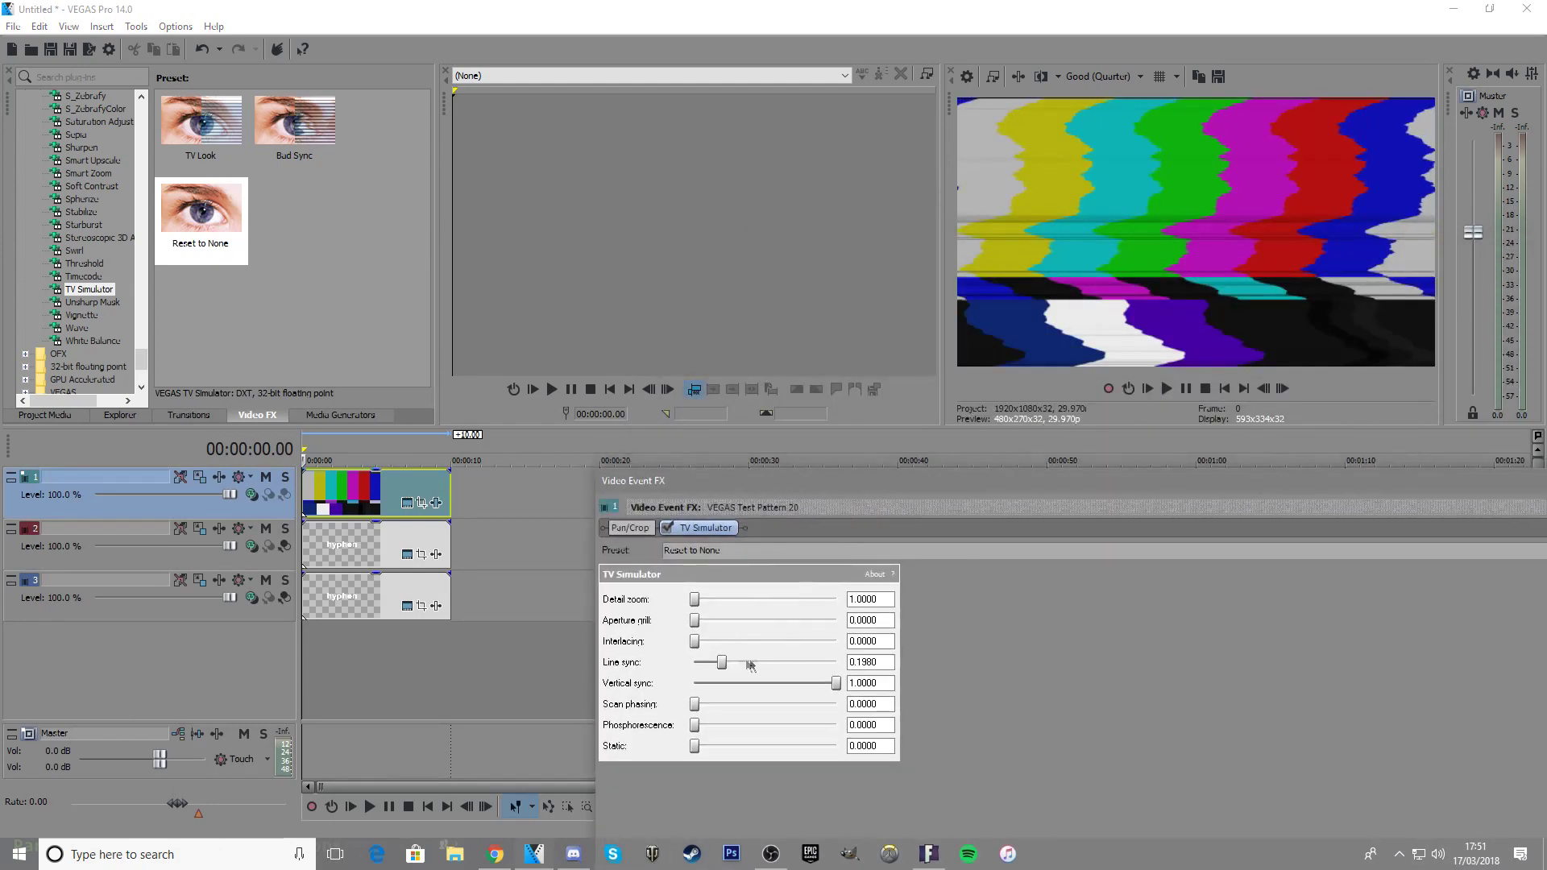
{"action": "left_click", "coordinate": [717, 666]}
{"action": "left_click_drag", "start_coordinate": [709, 662], "coordinate": [701, 671]}
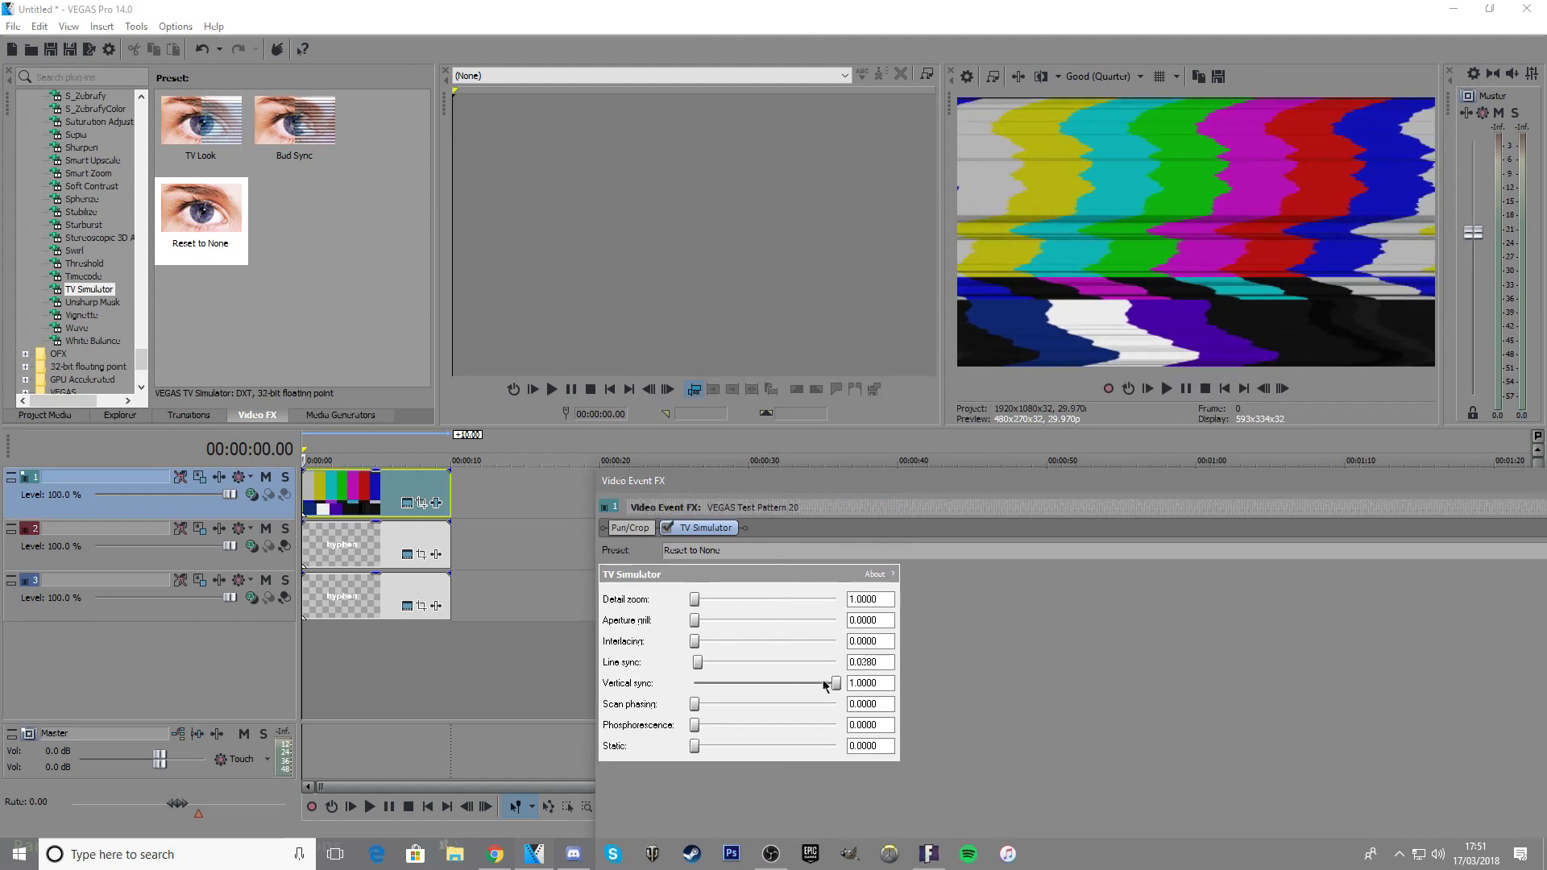
{"action": "left_click_drag", "start_coordinate": [838, 686], "coordinate": [702, 691]}
{"action": "double_click", "coordinate": [1007, 483]}
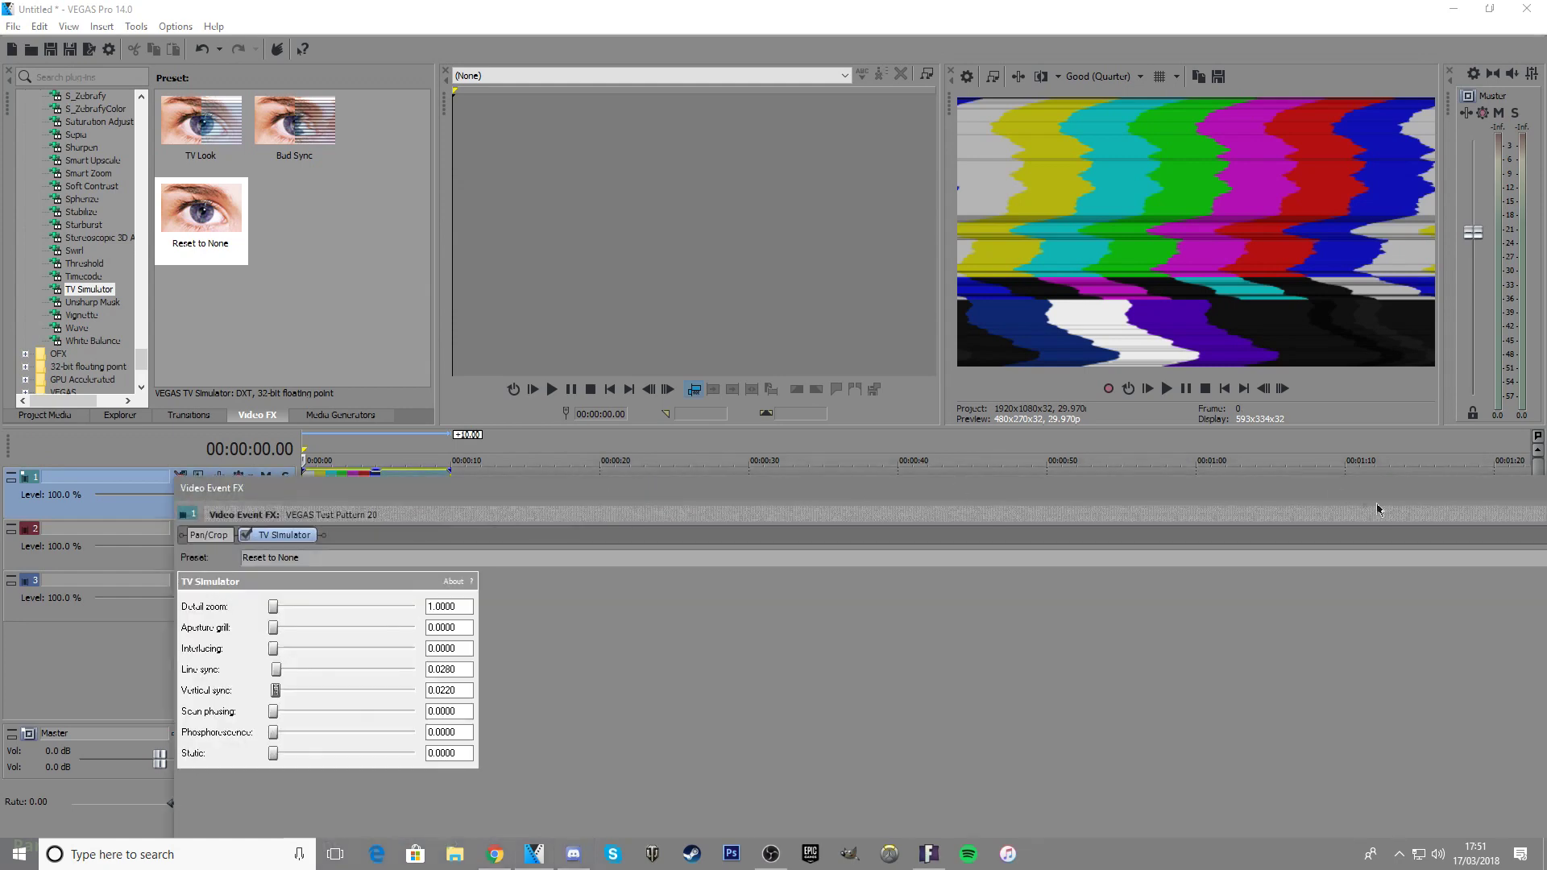
{"action": "left_click", "coordinate": [1424, 507]}
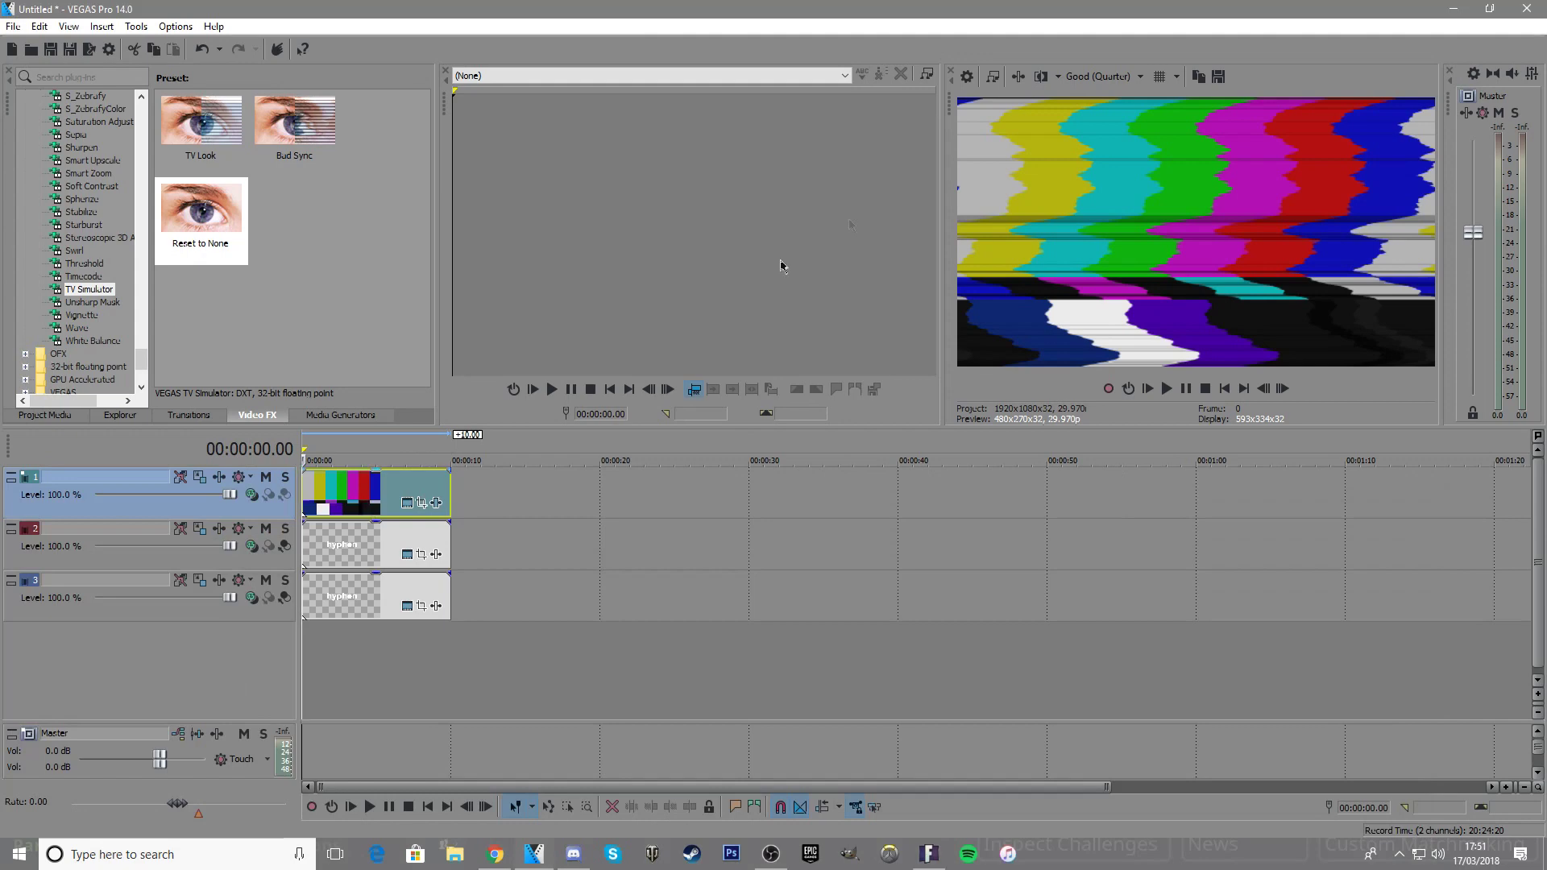
Choose the Custom compositing mode for the top bars track
{"action": "left_click", "coordinate": [967, 76]}
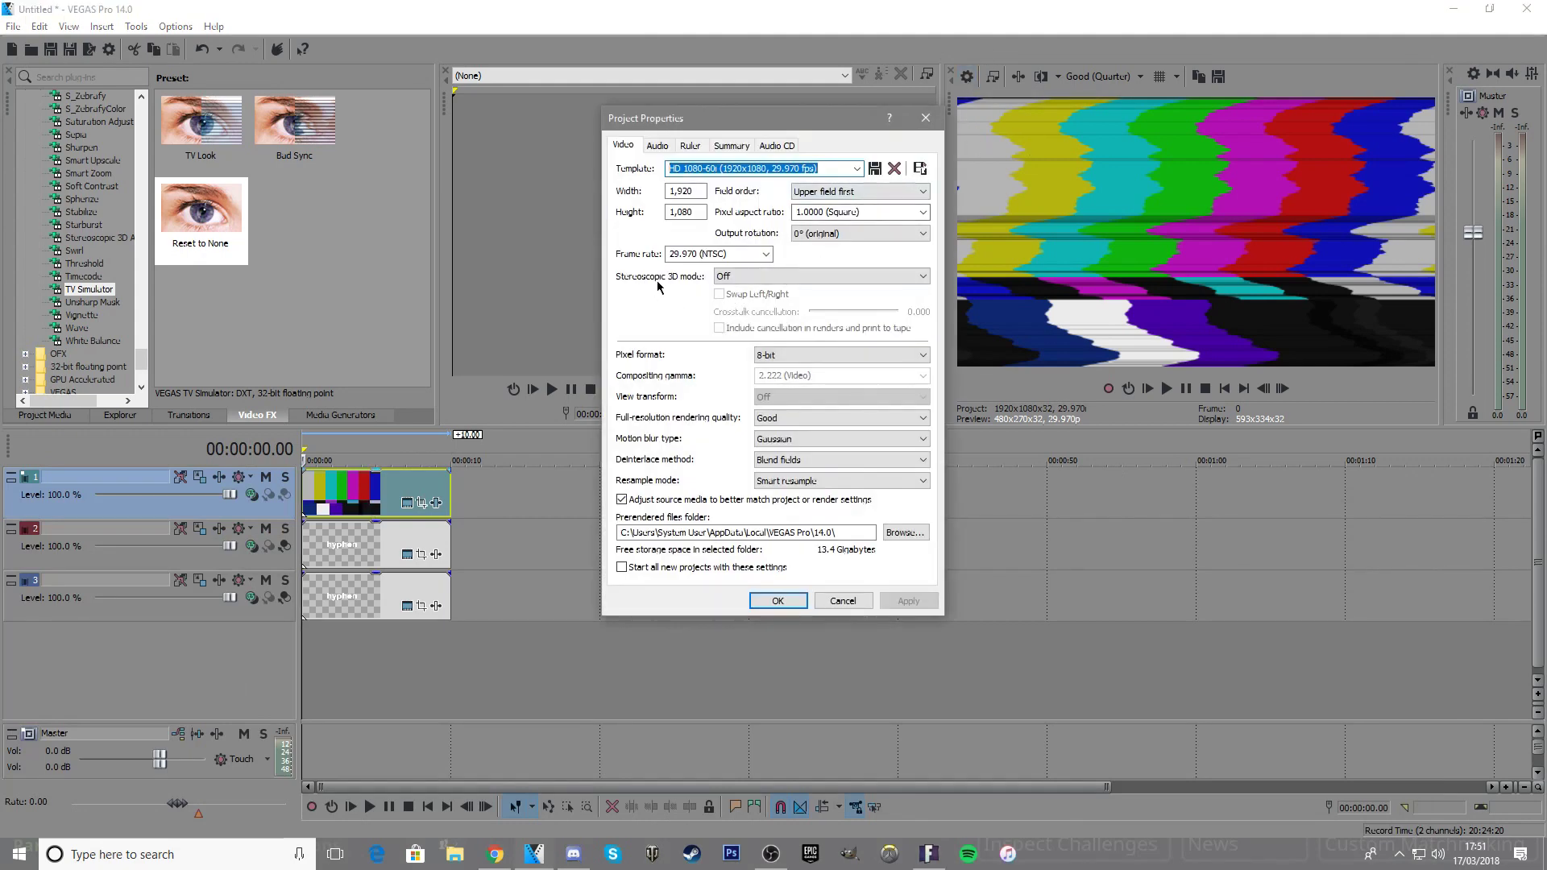
{"action": "left_click", "coordinate": [925, 118]}
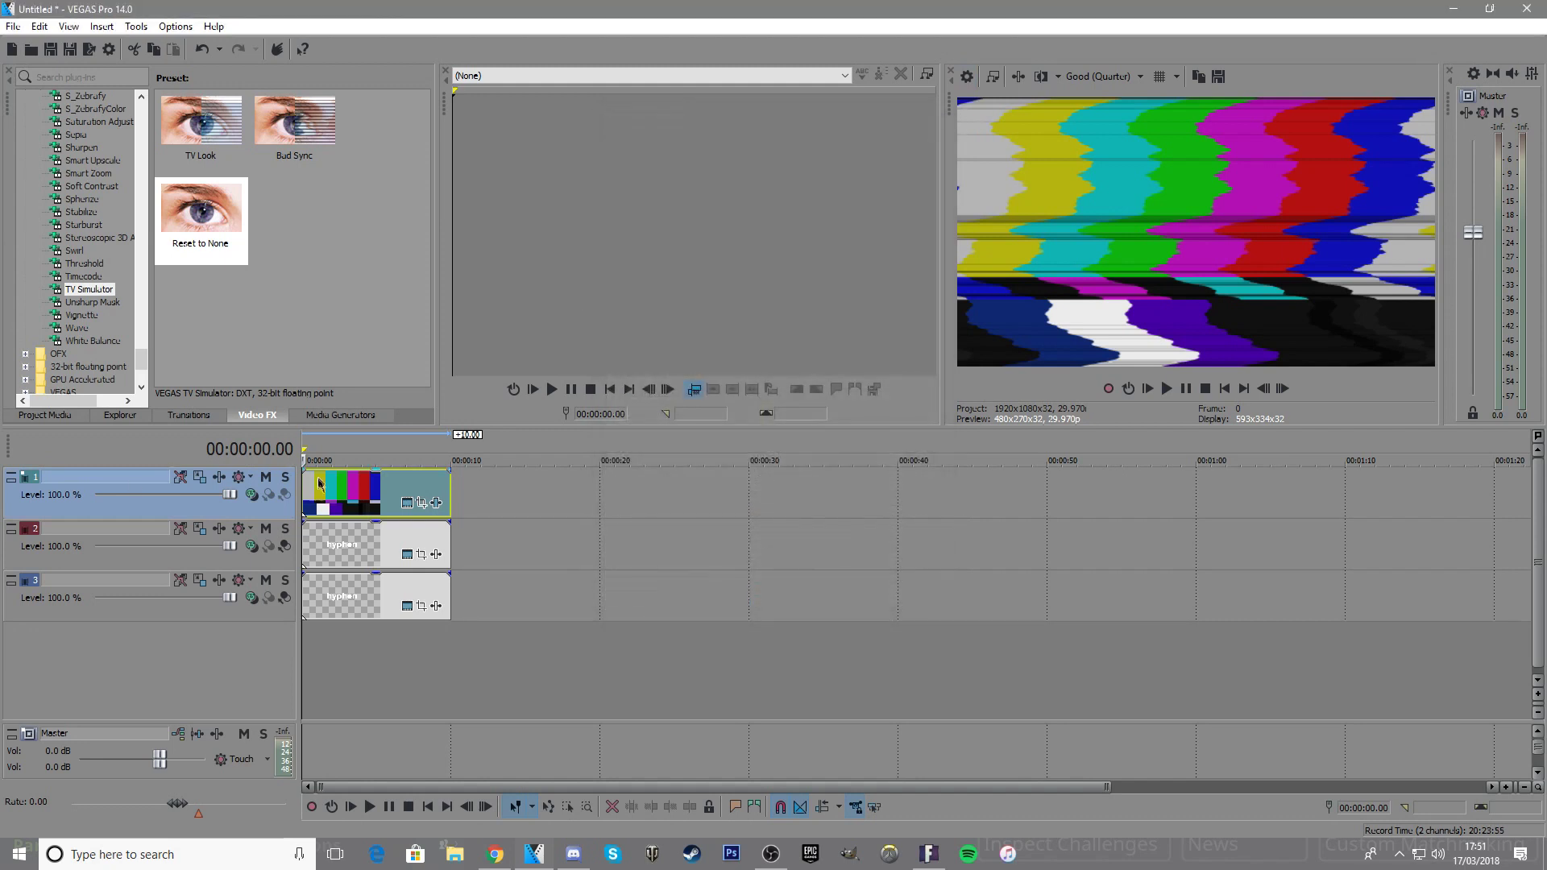
{"action": "left_click", "coordinate": [253, 498]}
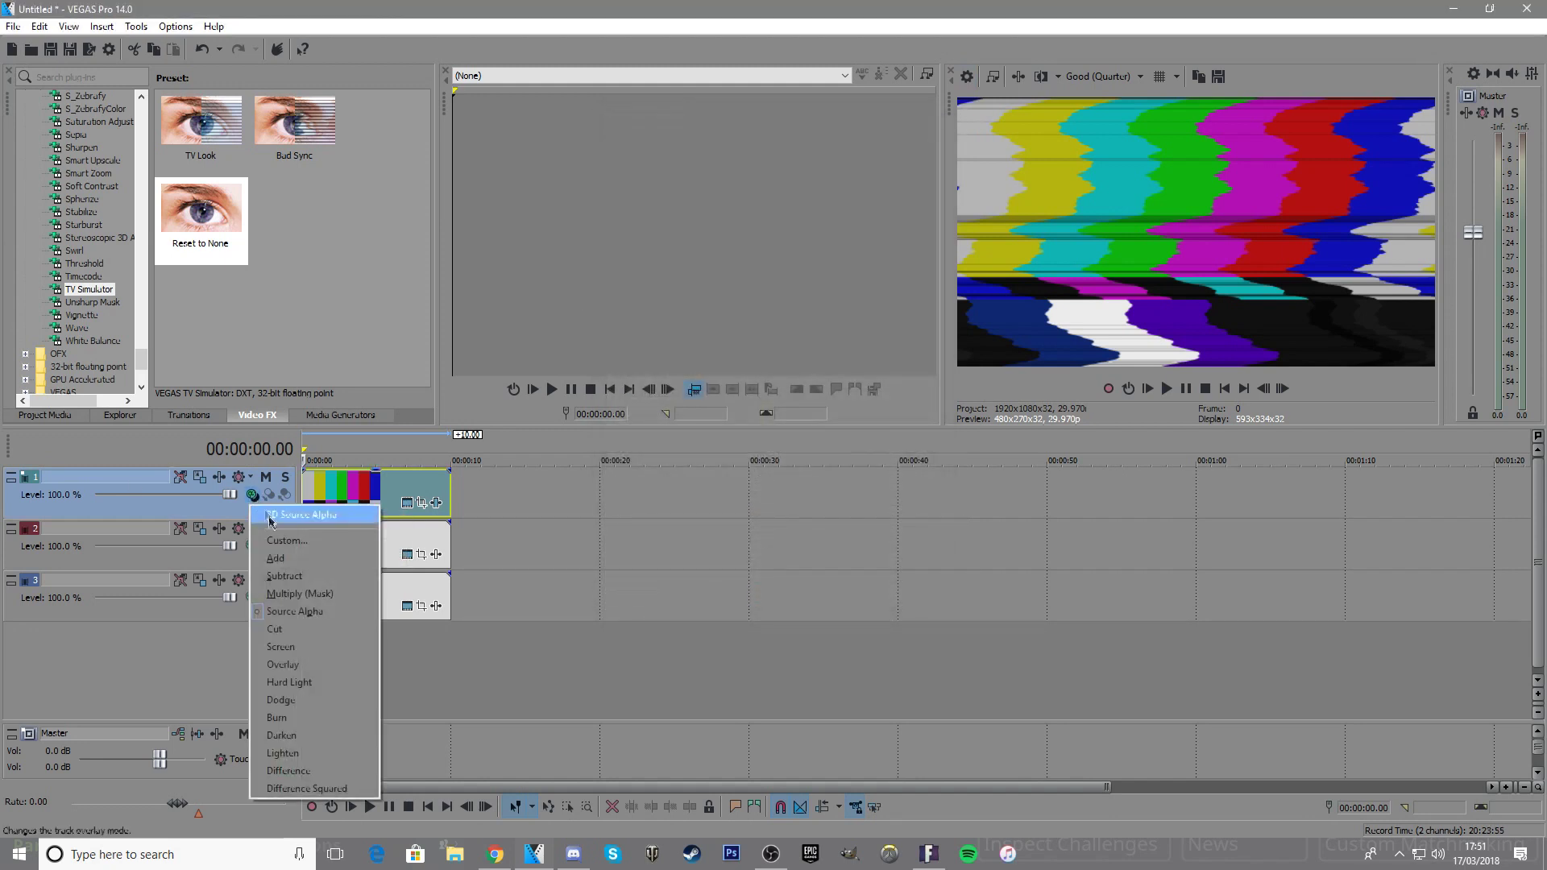
{"action": "left_click", "coordinate": [324, 540]}
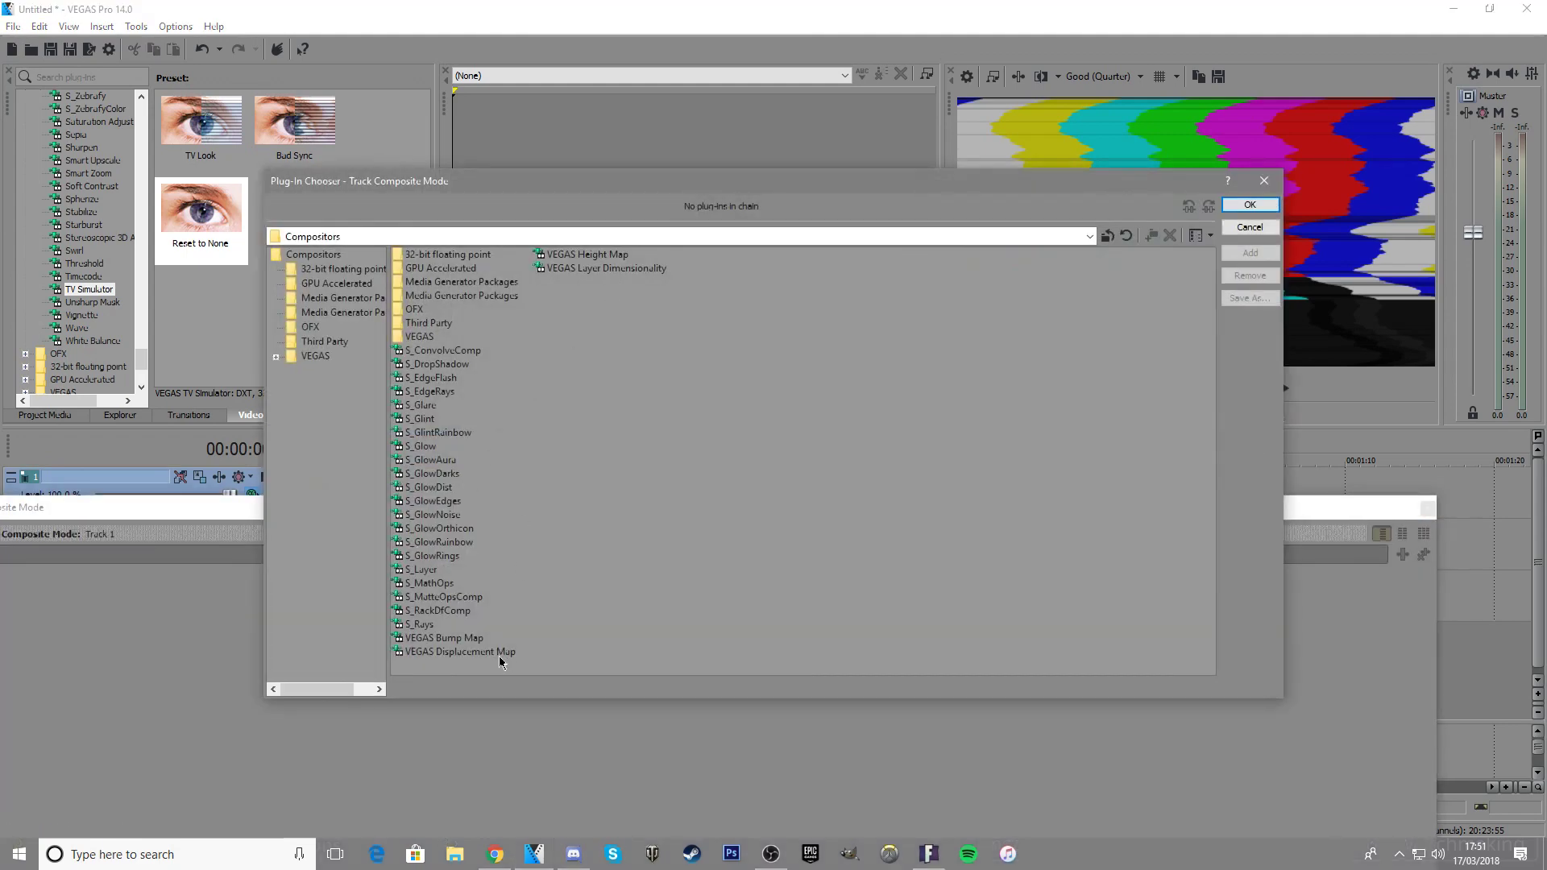
Use Displacement Map compositing: scales 0.018/0.065, Wrap Pixels Around, alpha scales RGB
{"action": "left_click", "coordinate": [477, 654]}
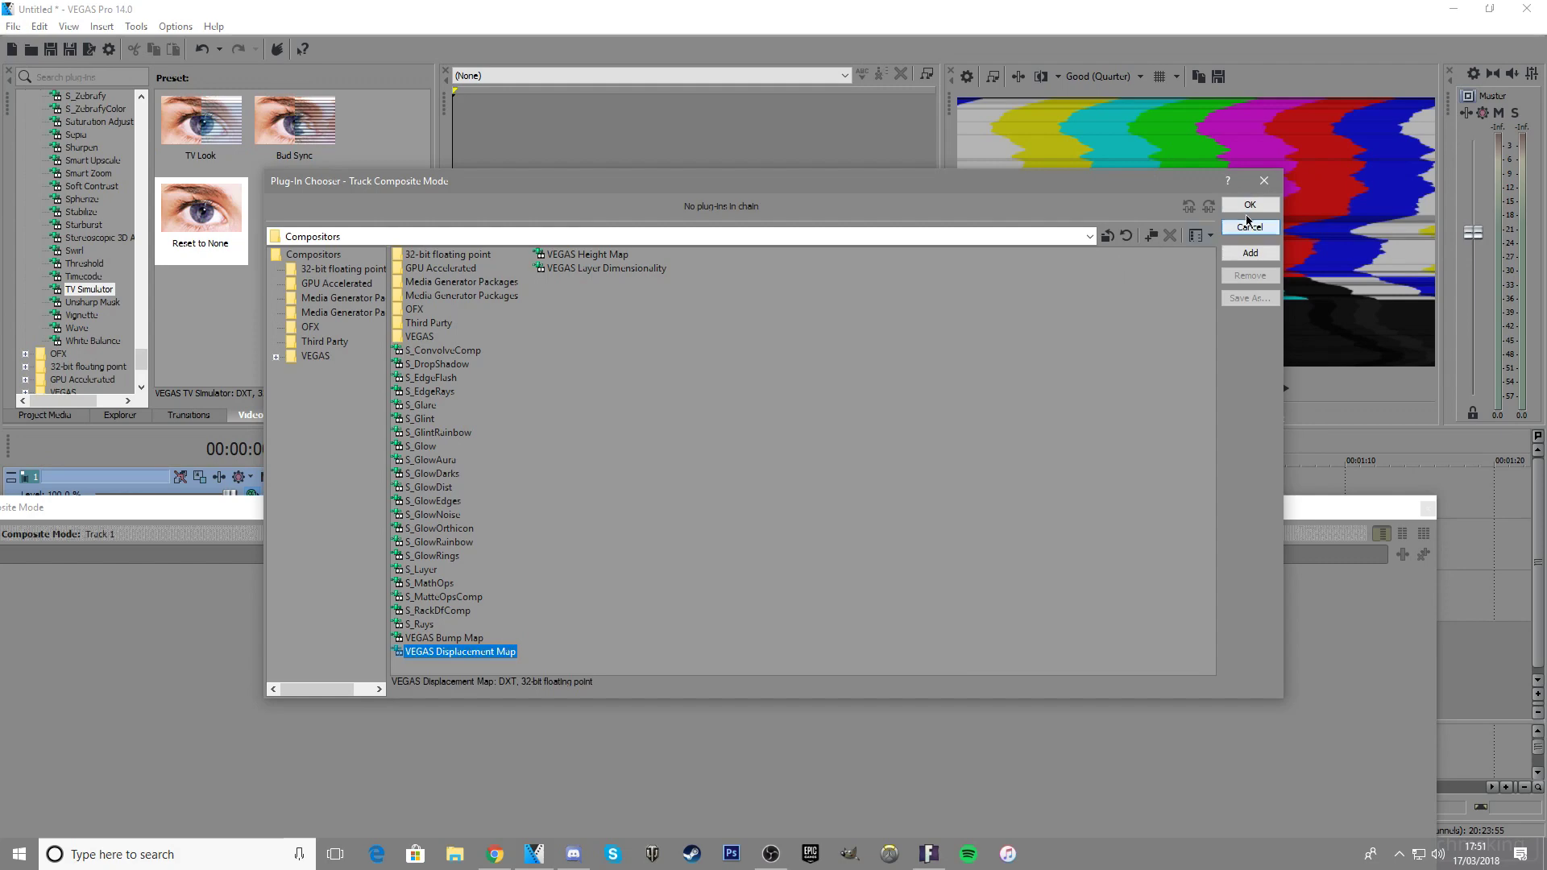
{"action": "left_click", "coordinate": [1249, 204]}
{"action": "left_click_drag", "start_coordinate": [404, 539], "coordinate": [806, 452]}
{"action": "left_click_drag", "start_coordinate": [707, 547], "coordinate": [700, 562]}
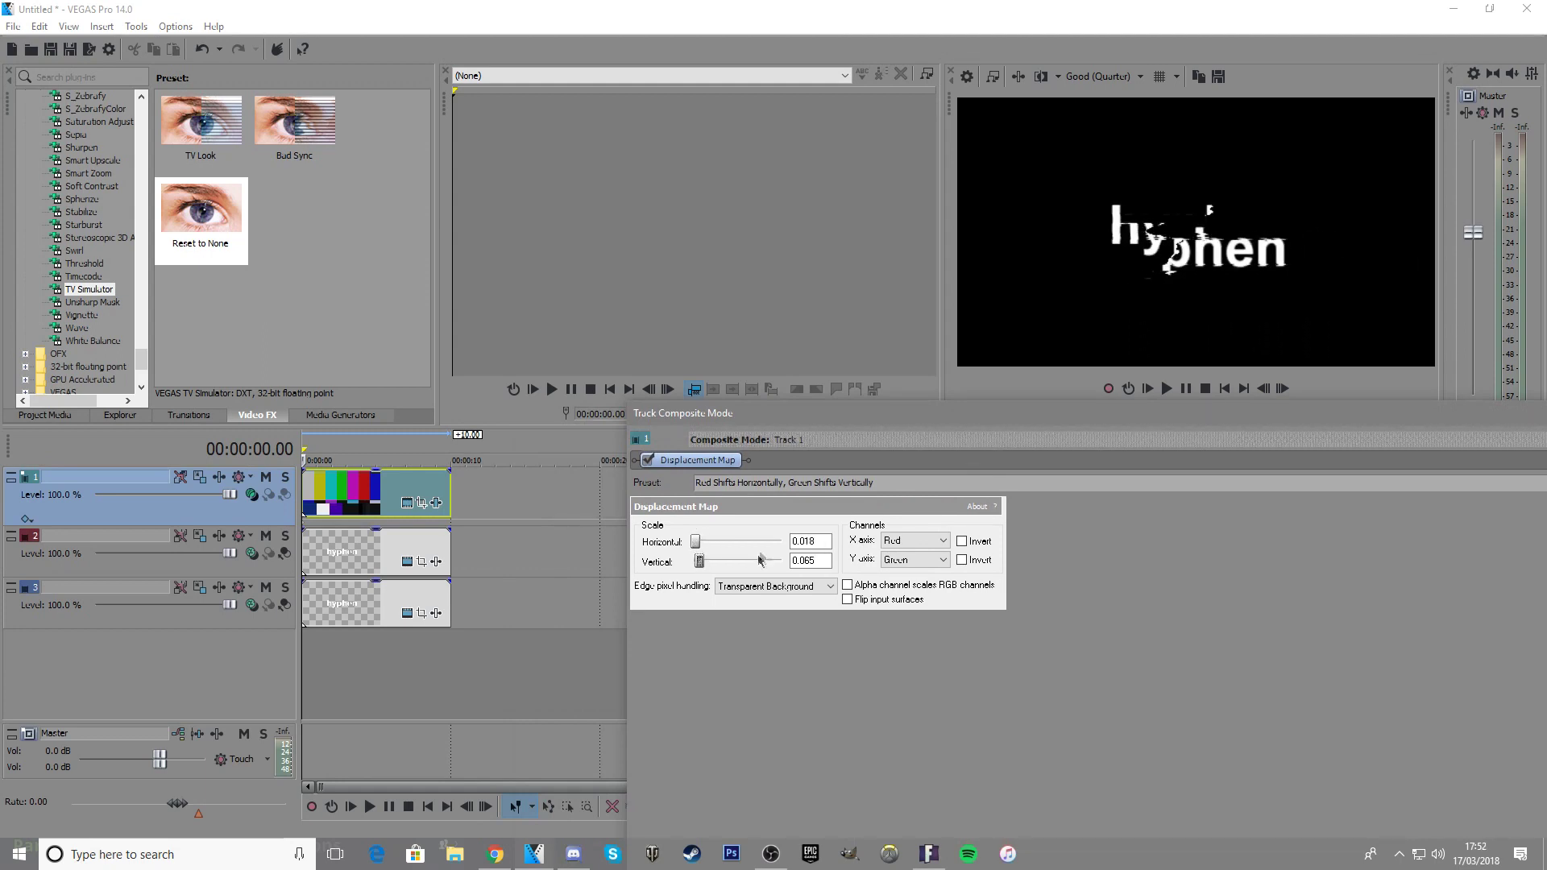
{"action": "left_click", "coordinate": [758, 588]}
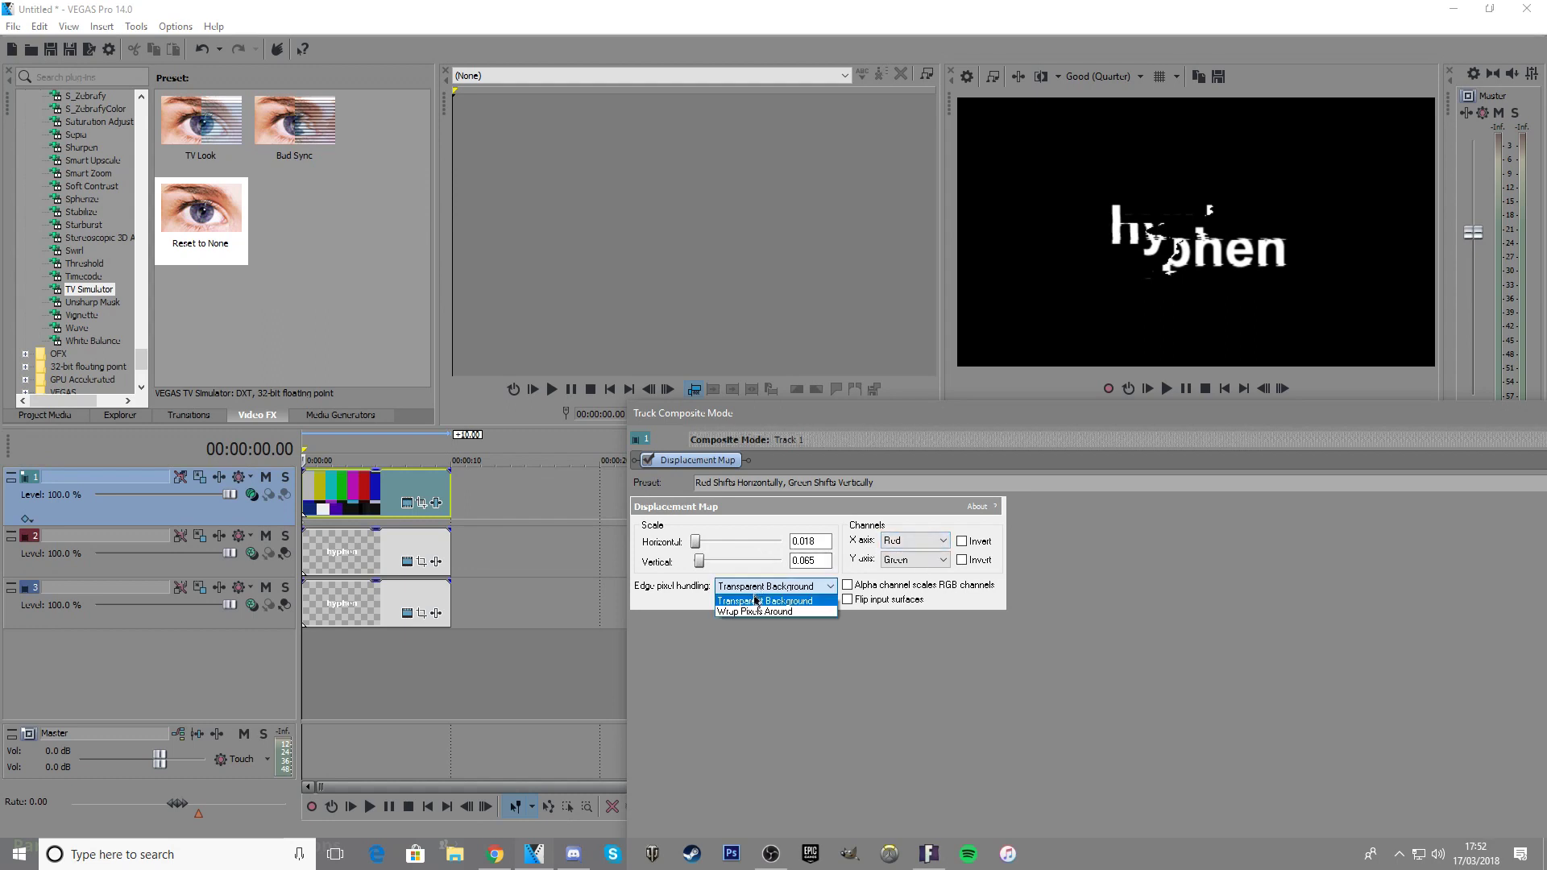
{"action": "left_click", "coordinate": [738, 611]}
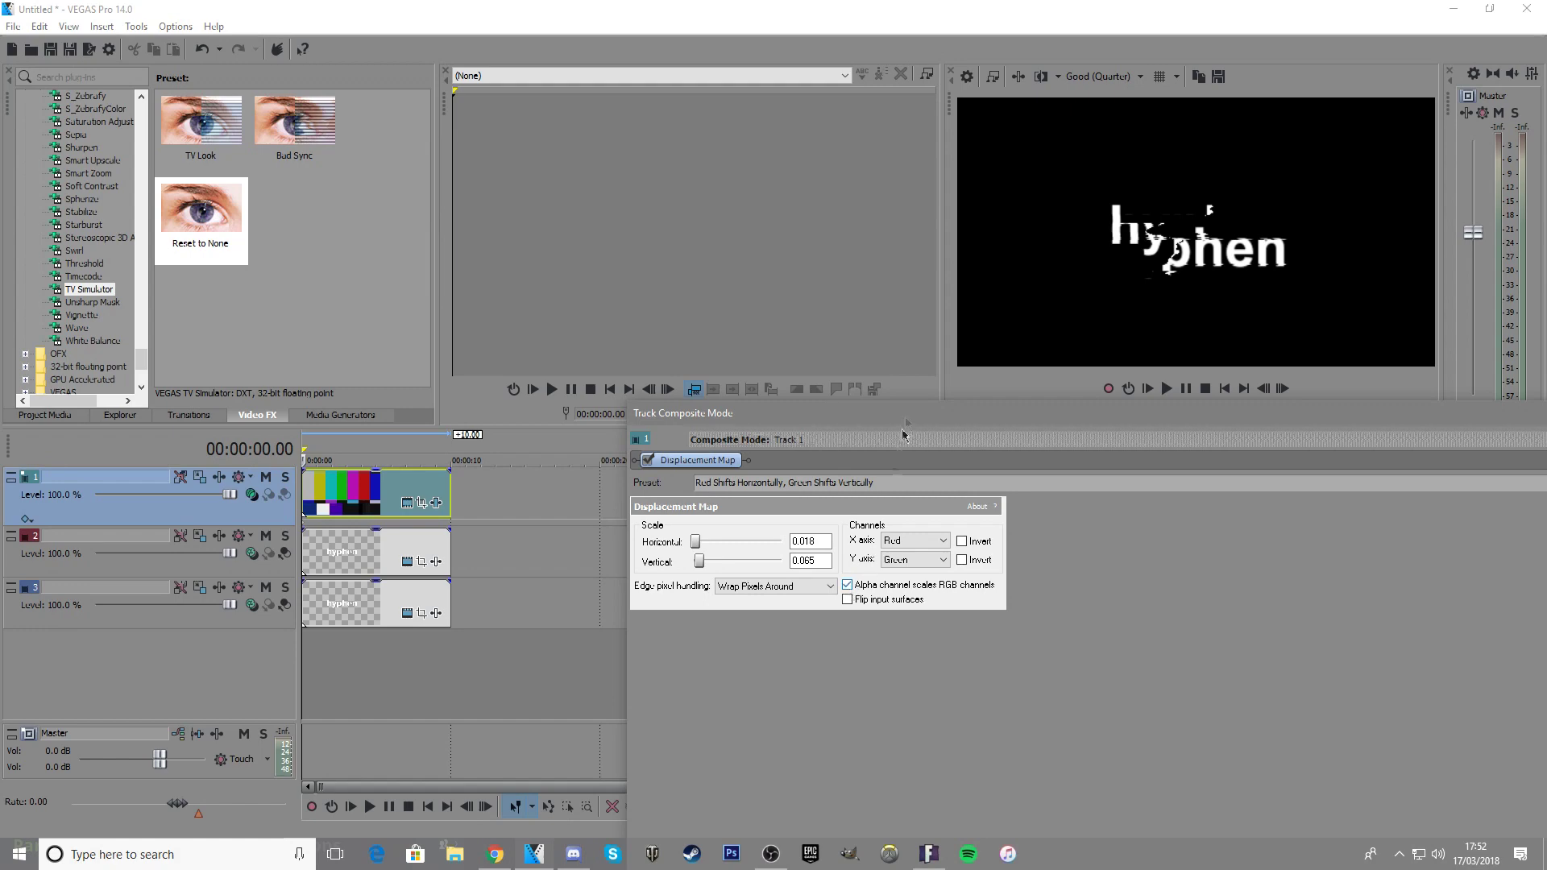
{"action": "left_click_drag", "start_coordinate": [902, 435], "coordinate": [1176, 462]}
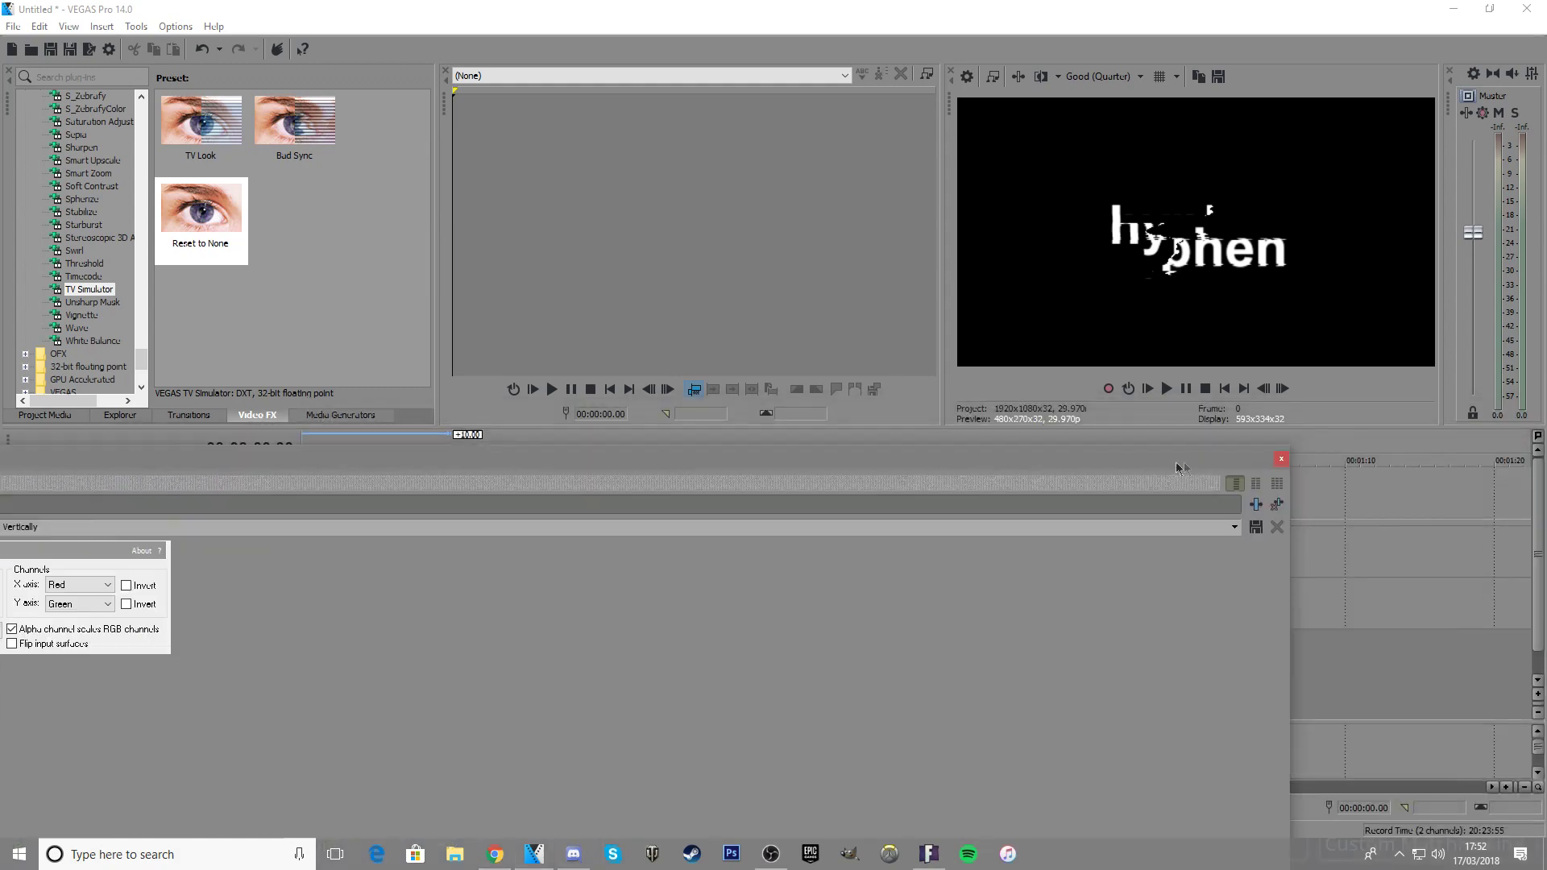
Close the compositing window and set the project's stereoscopic 3D mode to Anaglyphic (red/cyan)
{"action": "left_click", "coordinate": [1281, 459]}
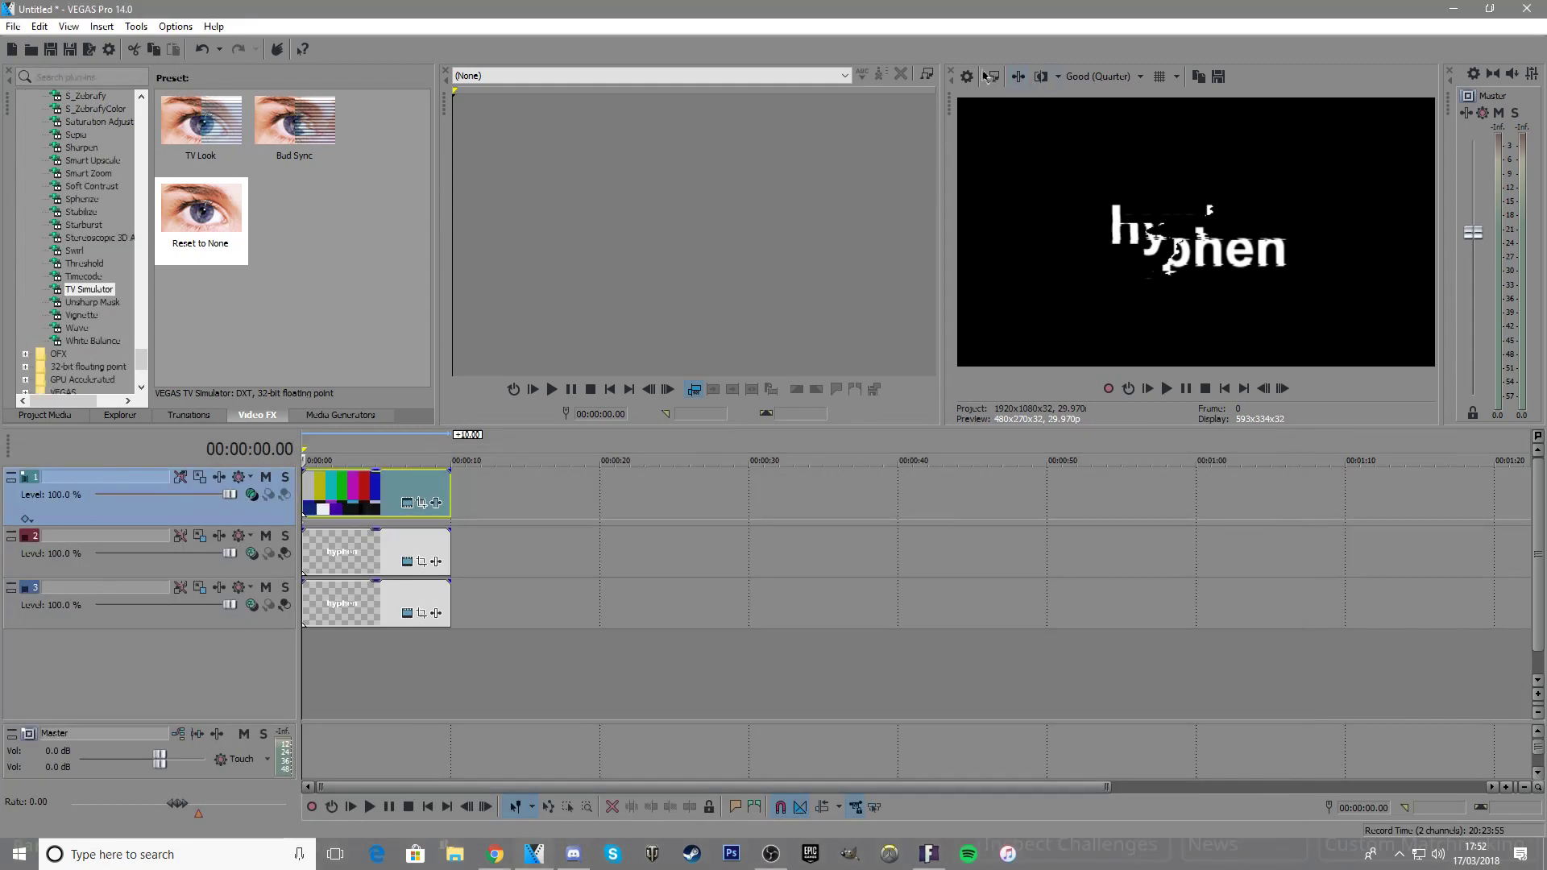
{"action": "left_click", "coordinate": [976, 78]}
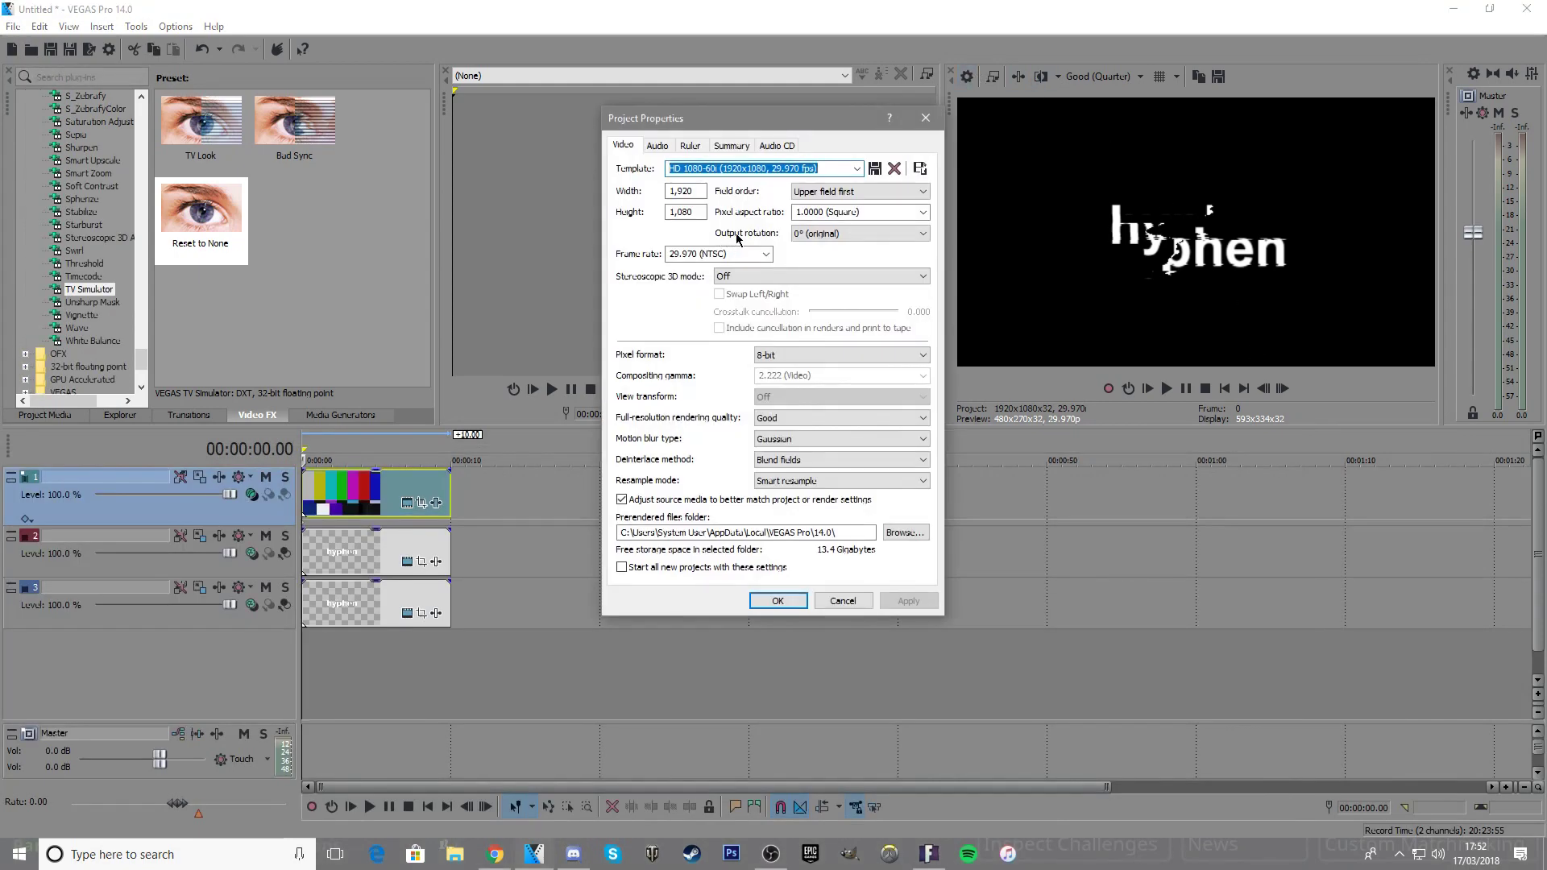
{"action": "left_click", "coordinate": [925, 118]}
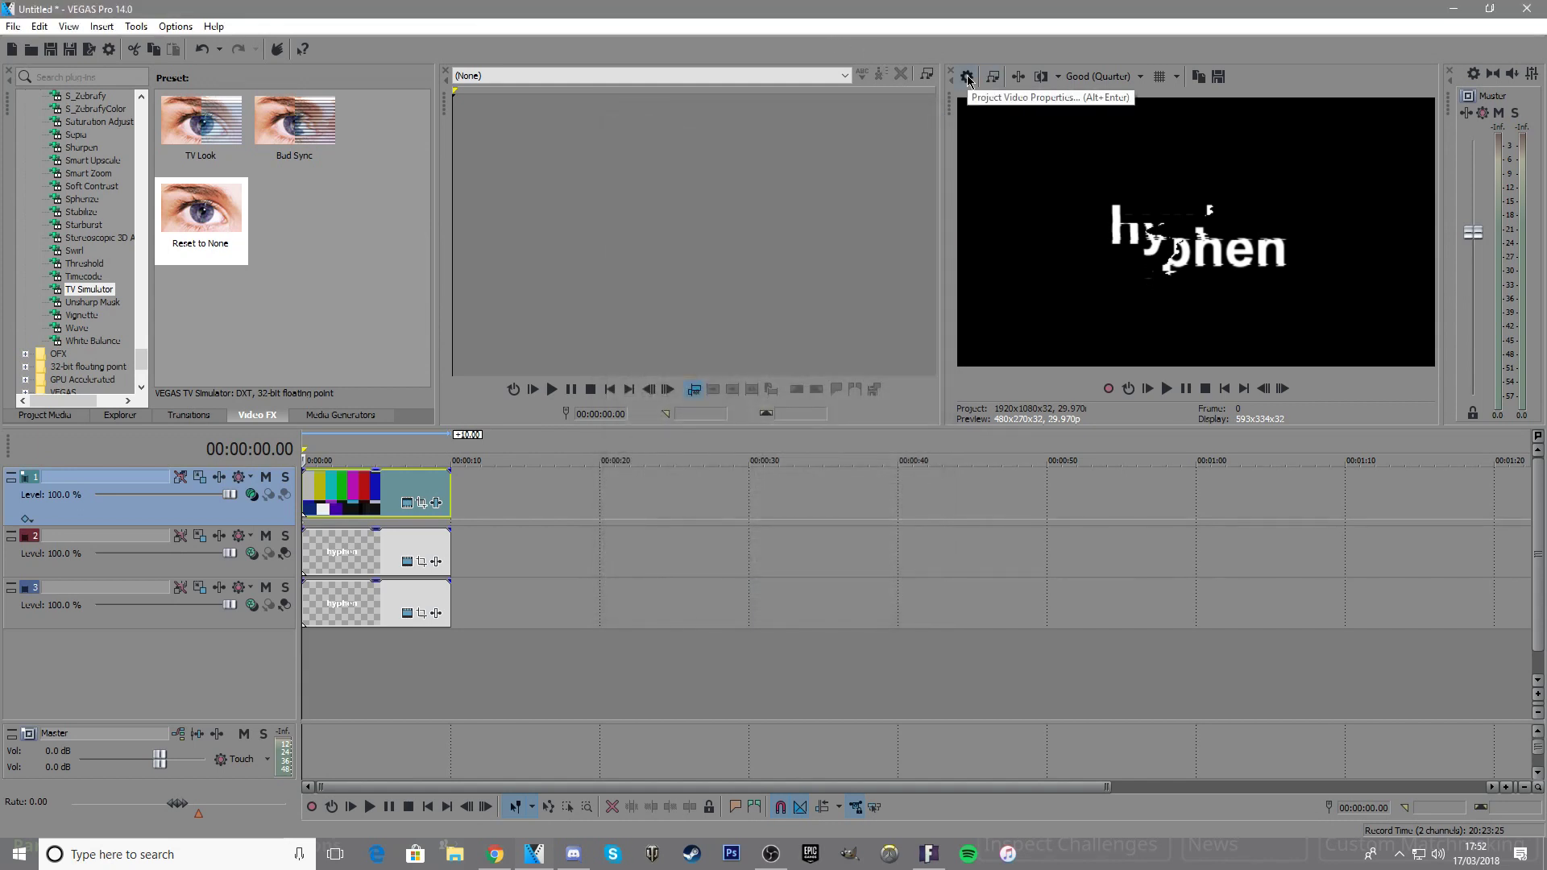
{"action": "left_click", "coordinate": [967, 77]}
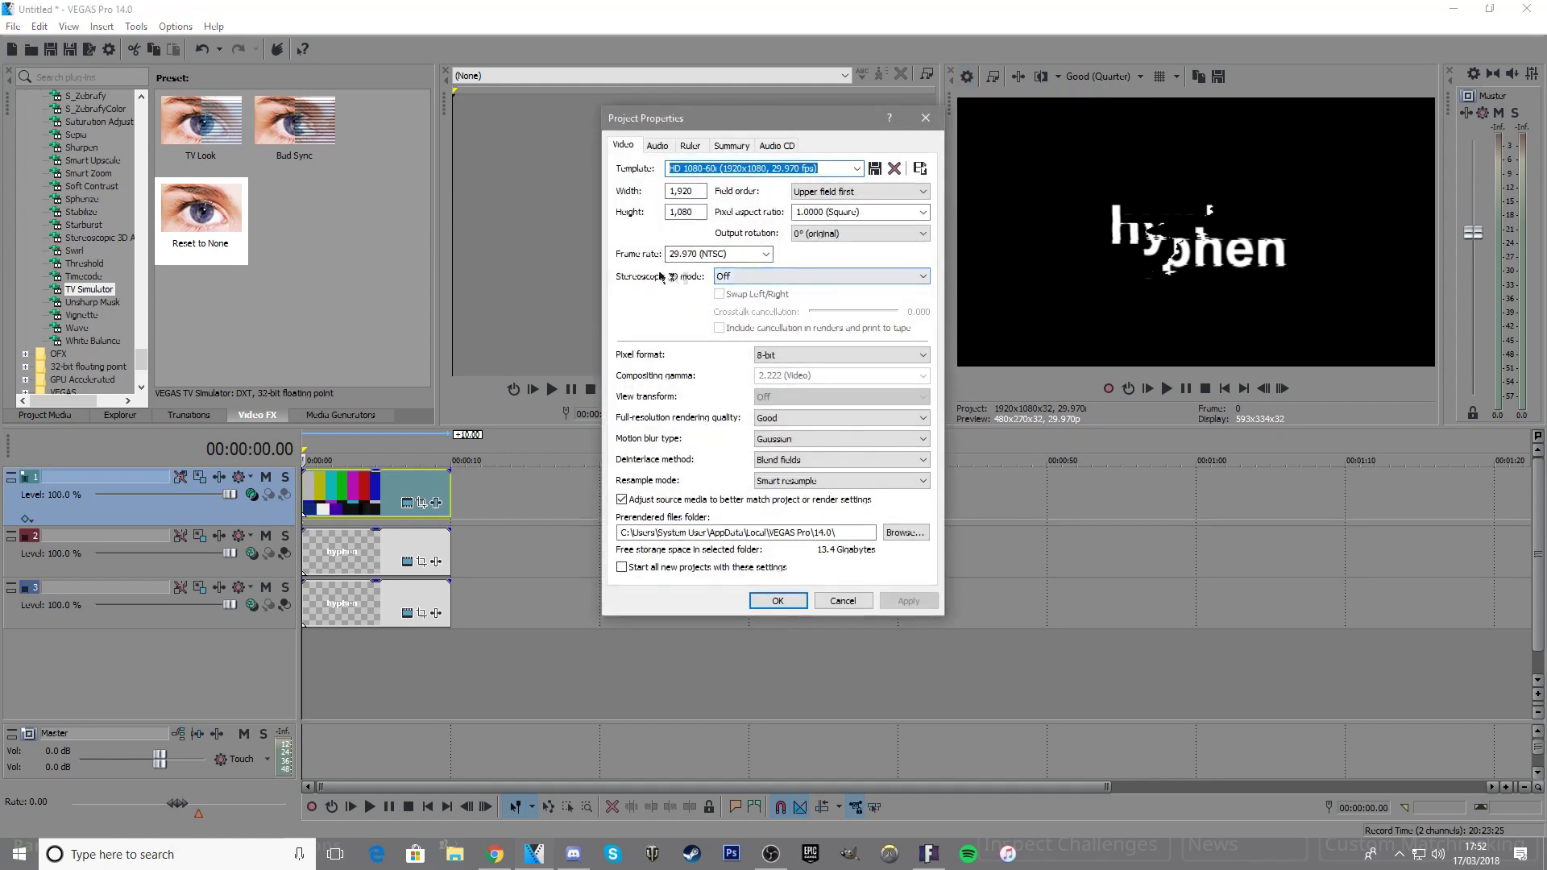
{"action": "left_click", "coordinate": [727, 279]}
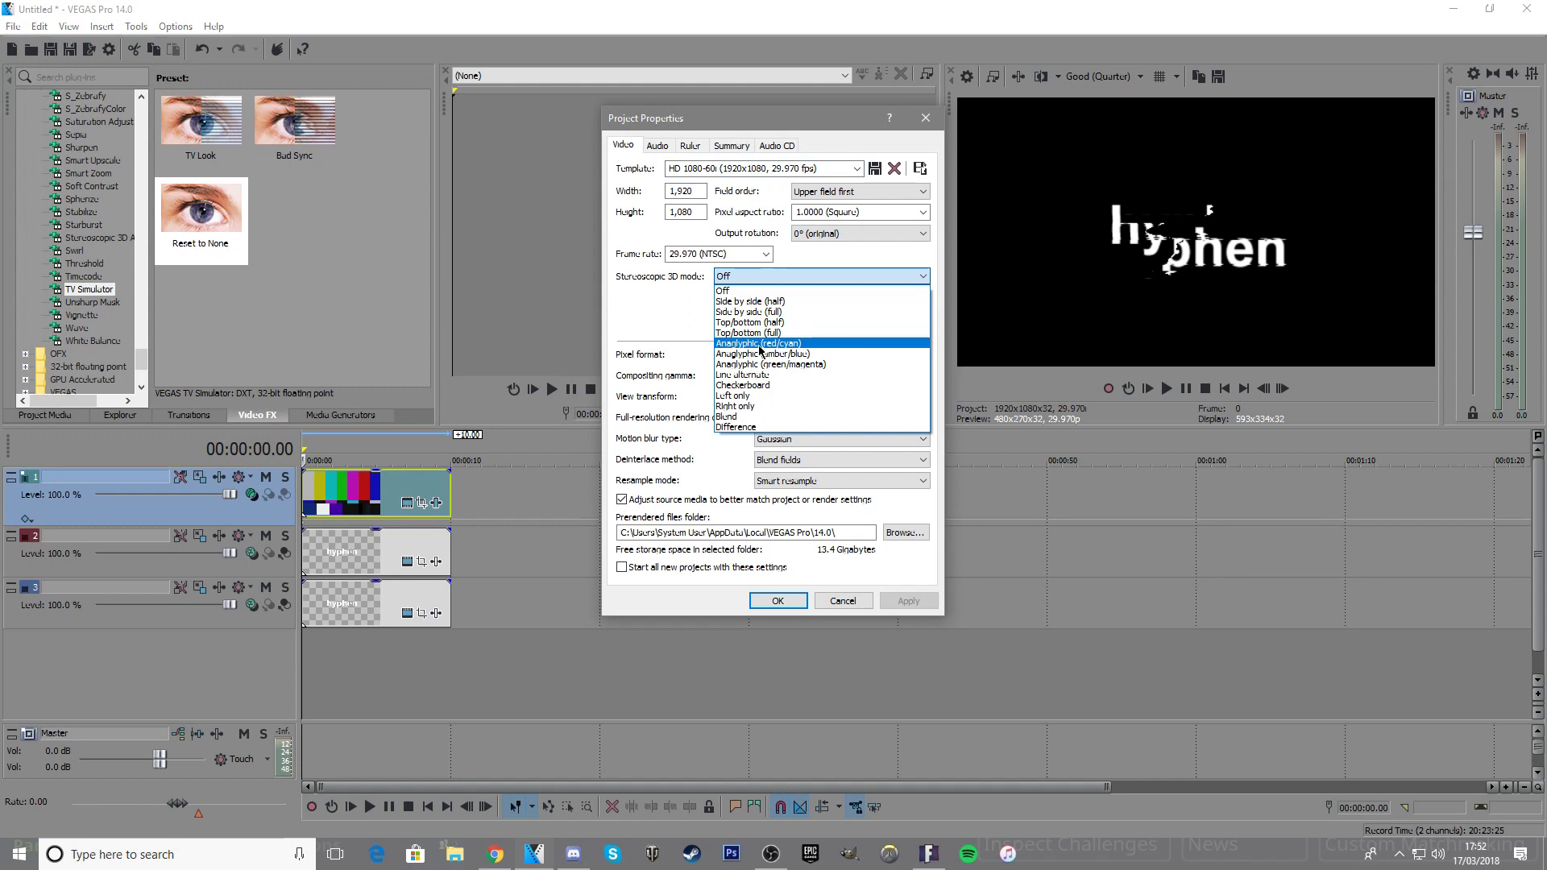
{"action": "left_click", "coordinate": [758, 345]}
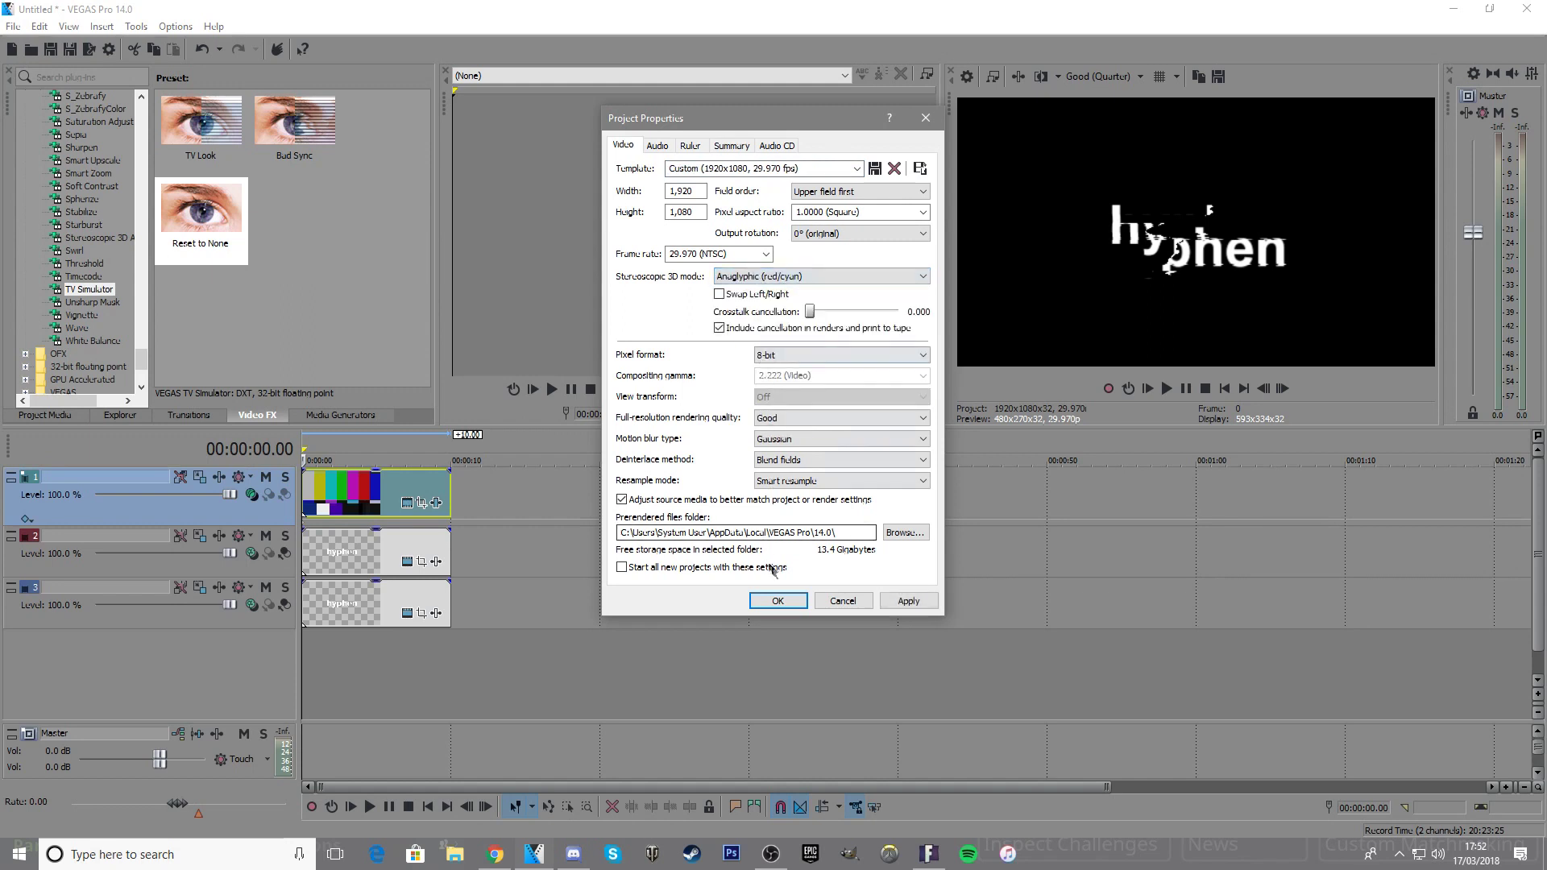
{"action": "left_click", "coordinate": [778, 602]}
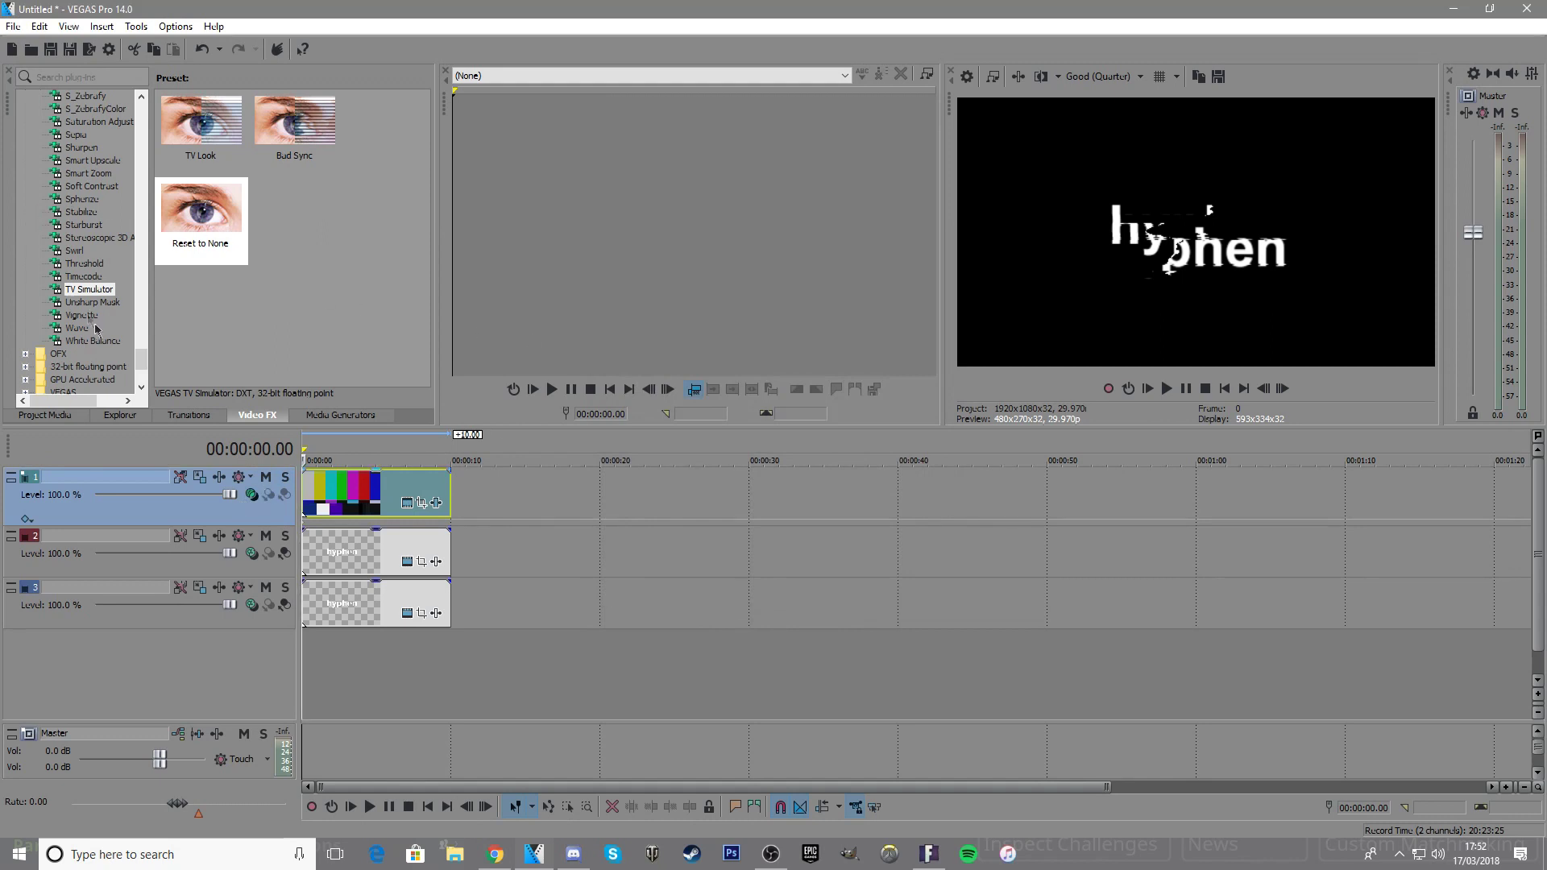
{"action": "left_click", "coordinate": [121, 238]}
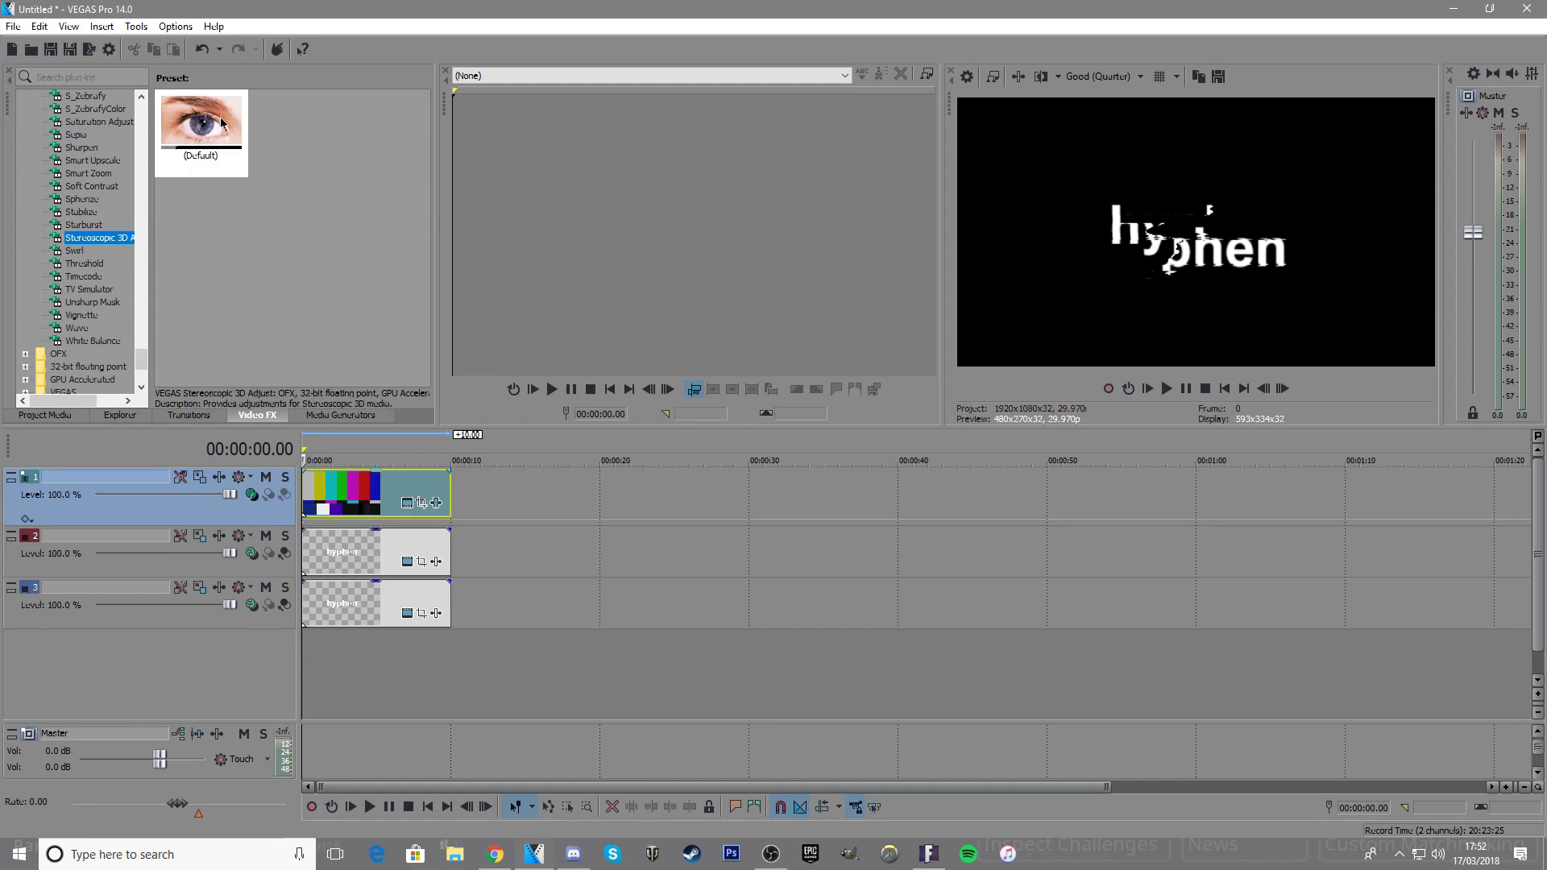
Give the track 2 hyphen clip Stereoscopic 3D Adjust with horizontal offset 0.0129
{"action": "left_click_drag", "start_coordinate": [198, 142], "coordinate": [349, 551]}
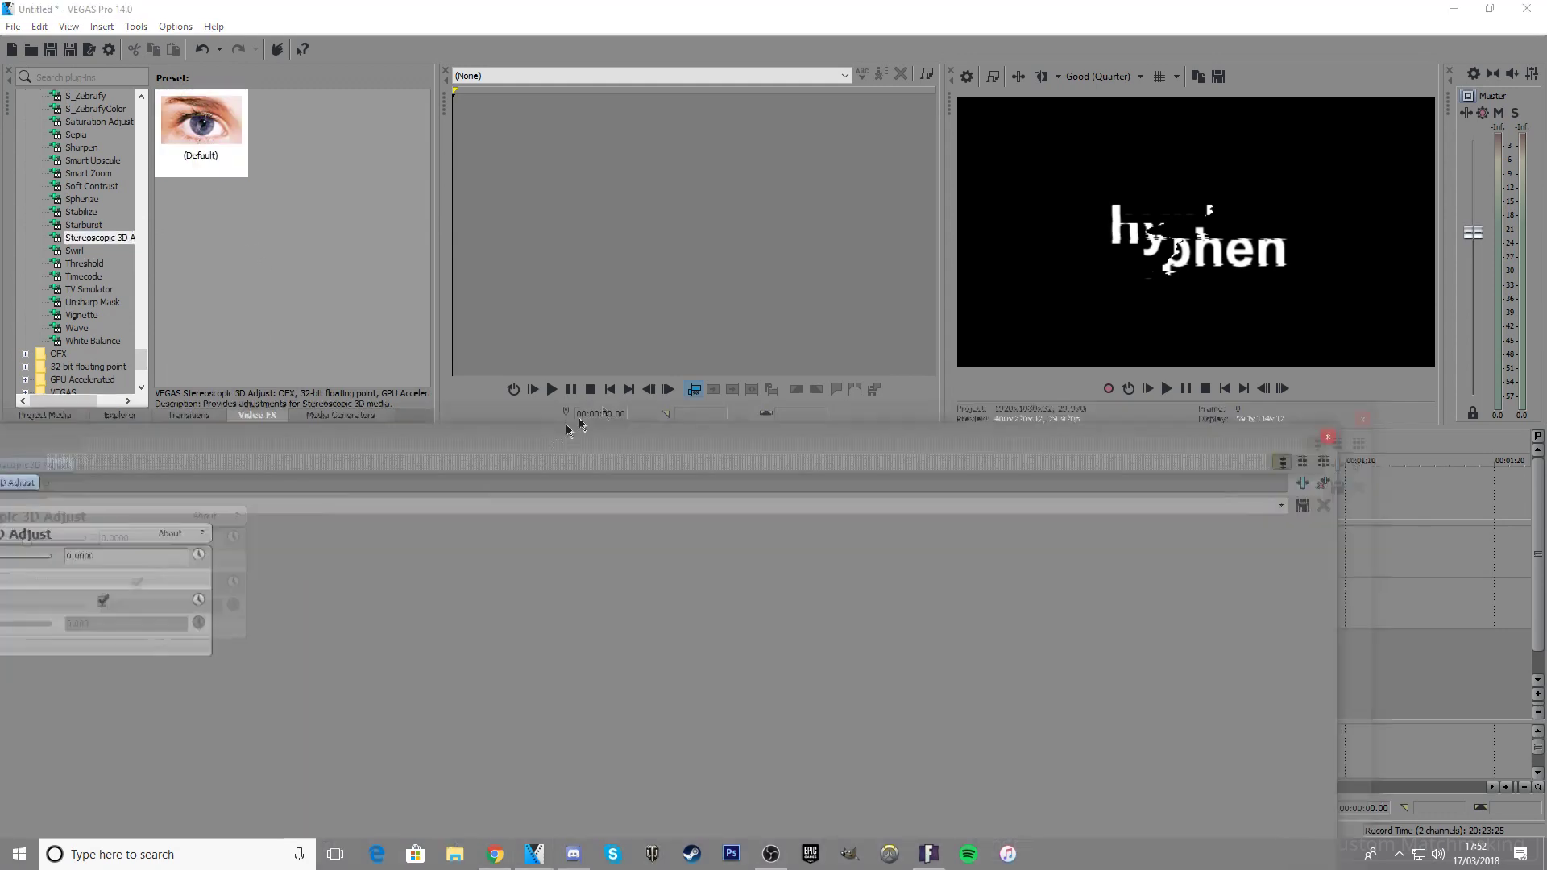
{"action": "left_click_drag", "start_coordinate": [570, 422], "coordinate": [774, 363]}
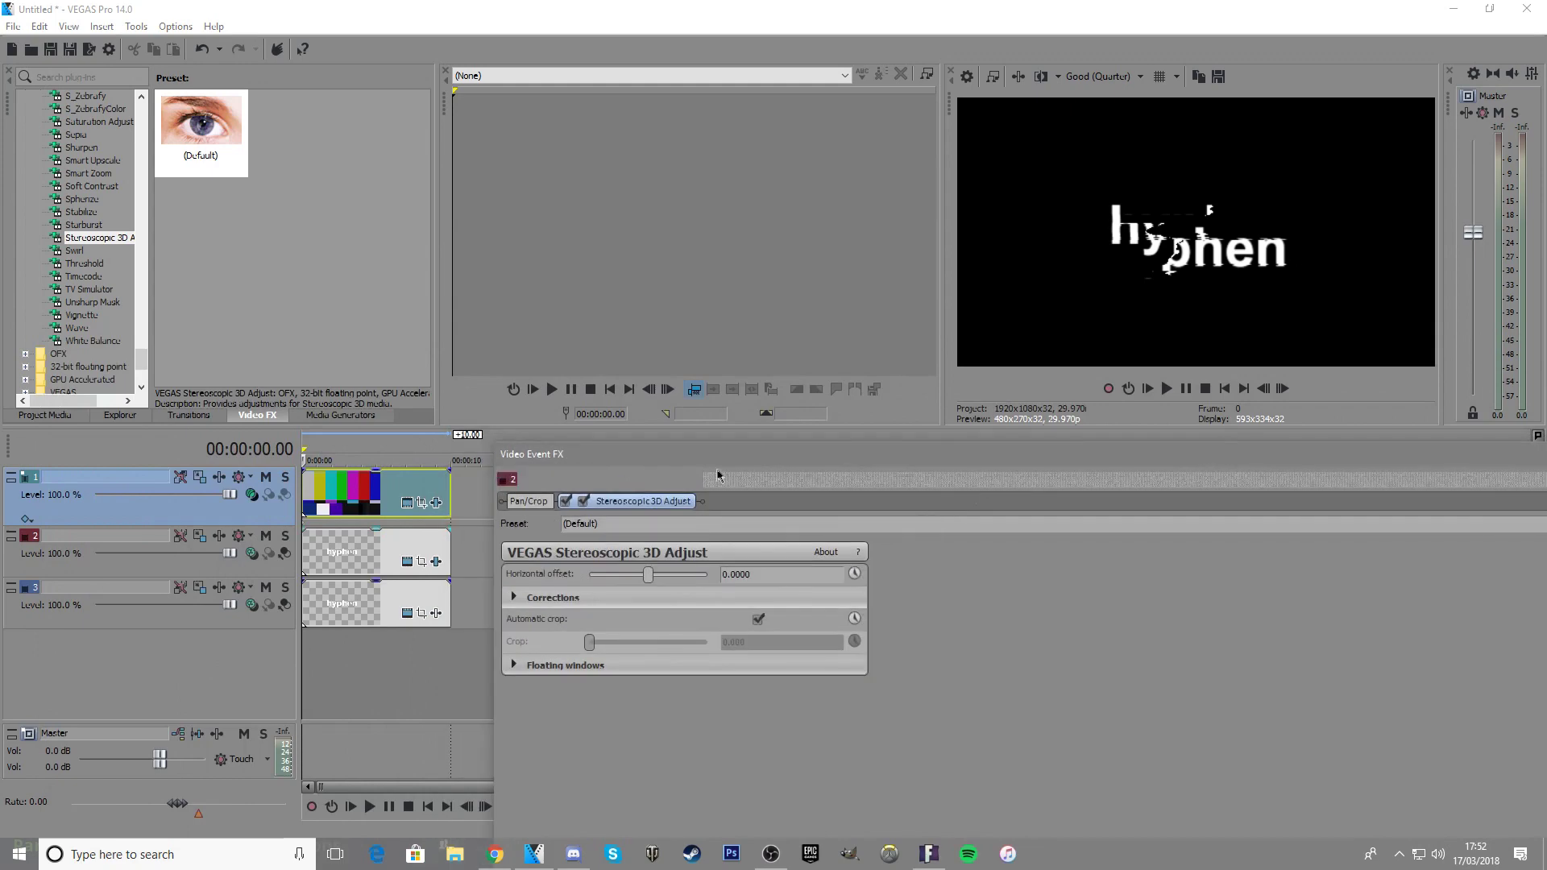
{"action": "left_click_drag", "start_coordinate": [717, 475], "coordinate": [1008, 476]}
{"action": "mouse_move", "coordinate": [926, 632]}
{"action": "left_mouse_down"}
{"action": "mouse_move", "coordinate": [913, 633]}
{"action": "mouse_move", "coordinate": [933, 644]}
{"action": "left_mouse_up"}
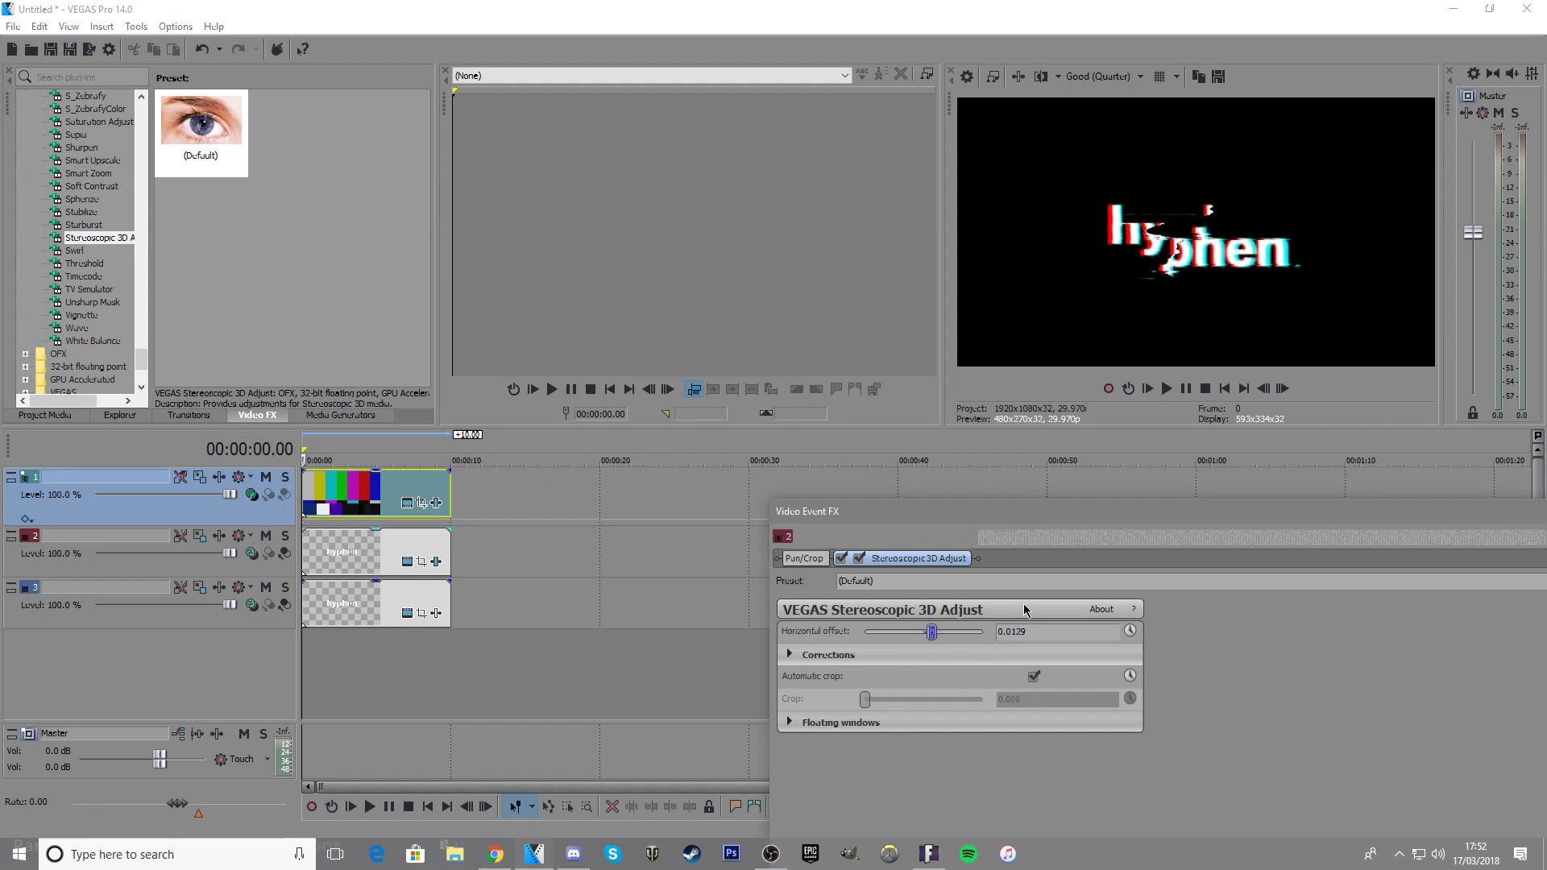
{"action": "left_click_drag", "start_coordinate": [1039, 514], "coordinate": [1327, 546]}
Split the track 1 bars clip at about 1.20, 4 and 7.04 seconds
{"action": "left_click", "coordinate": [1331, 545]}
{"action": "left_click", "coordinate": [369, 554]}
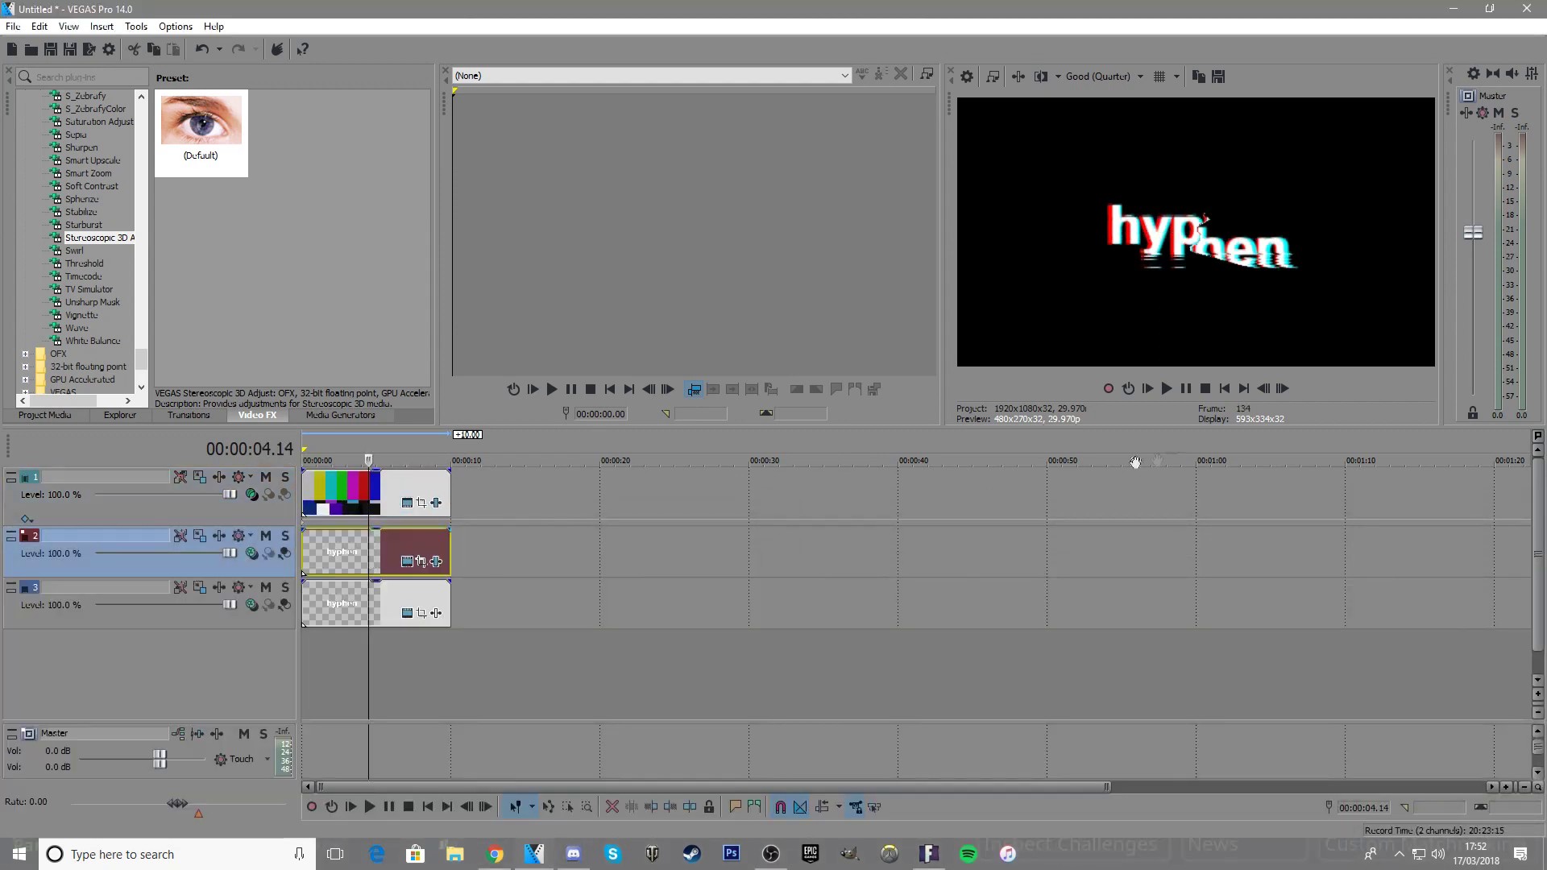
{"action": "scroll", "coordinate": [374, 548], "scroll_direction": "up", "scroll_amount": 5}
{"action": "left_click", "coordinate": [375, 548]}
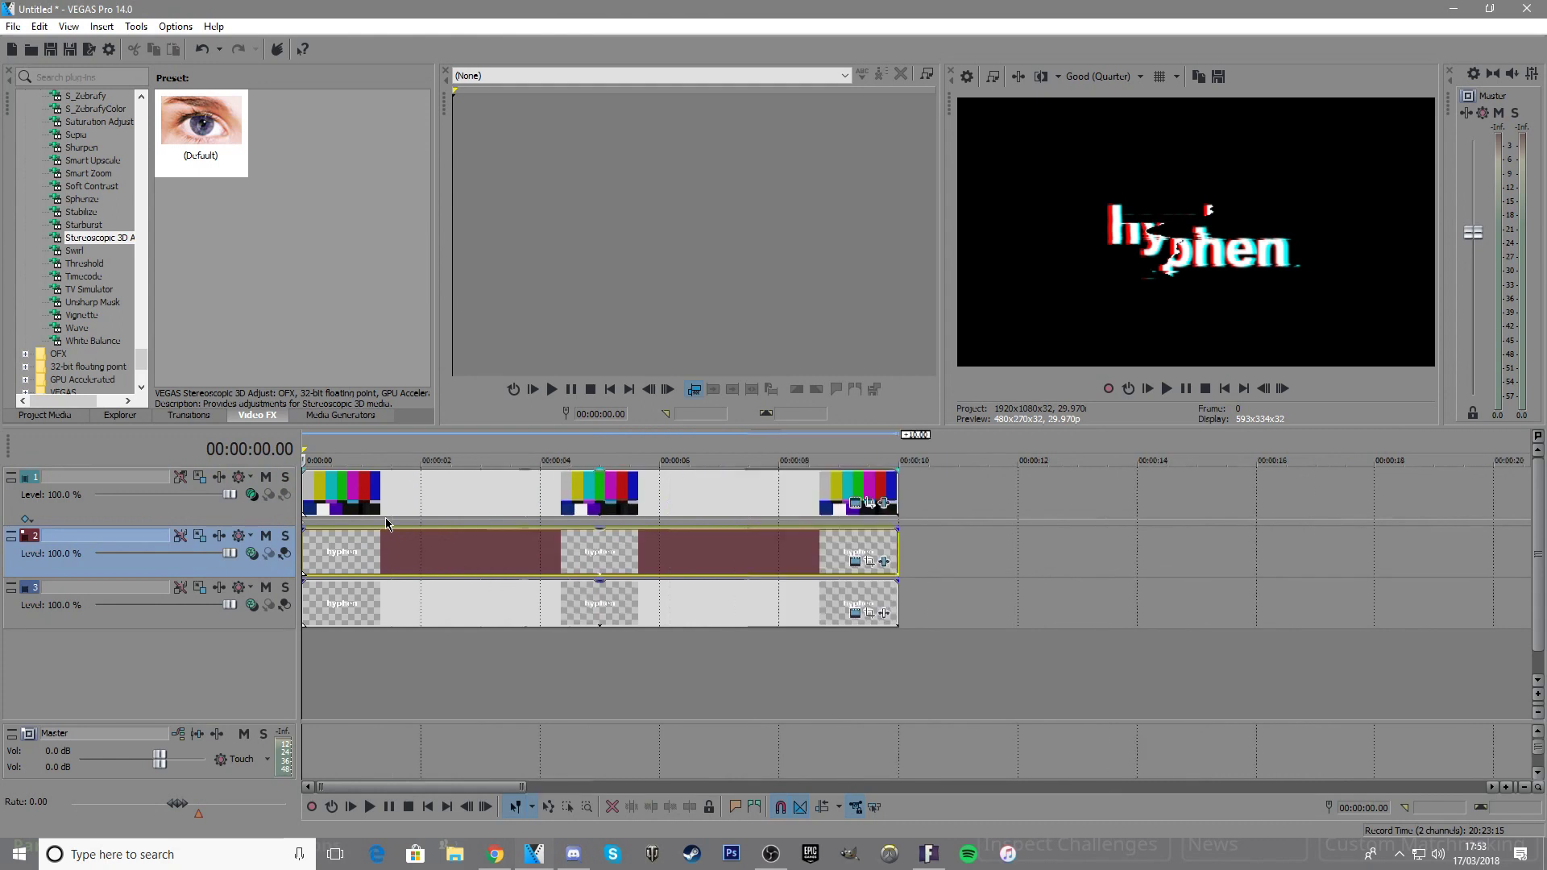
{"action": "left_click", "coordinate": [401, 501]}
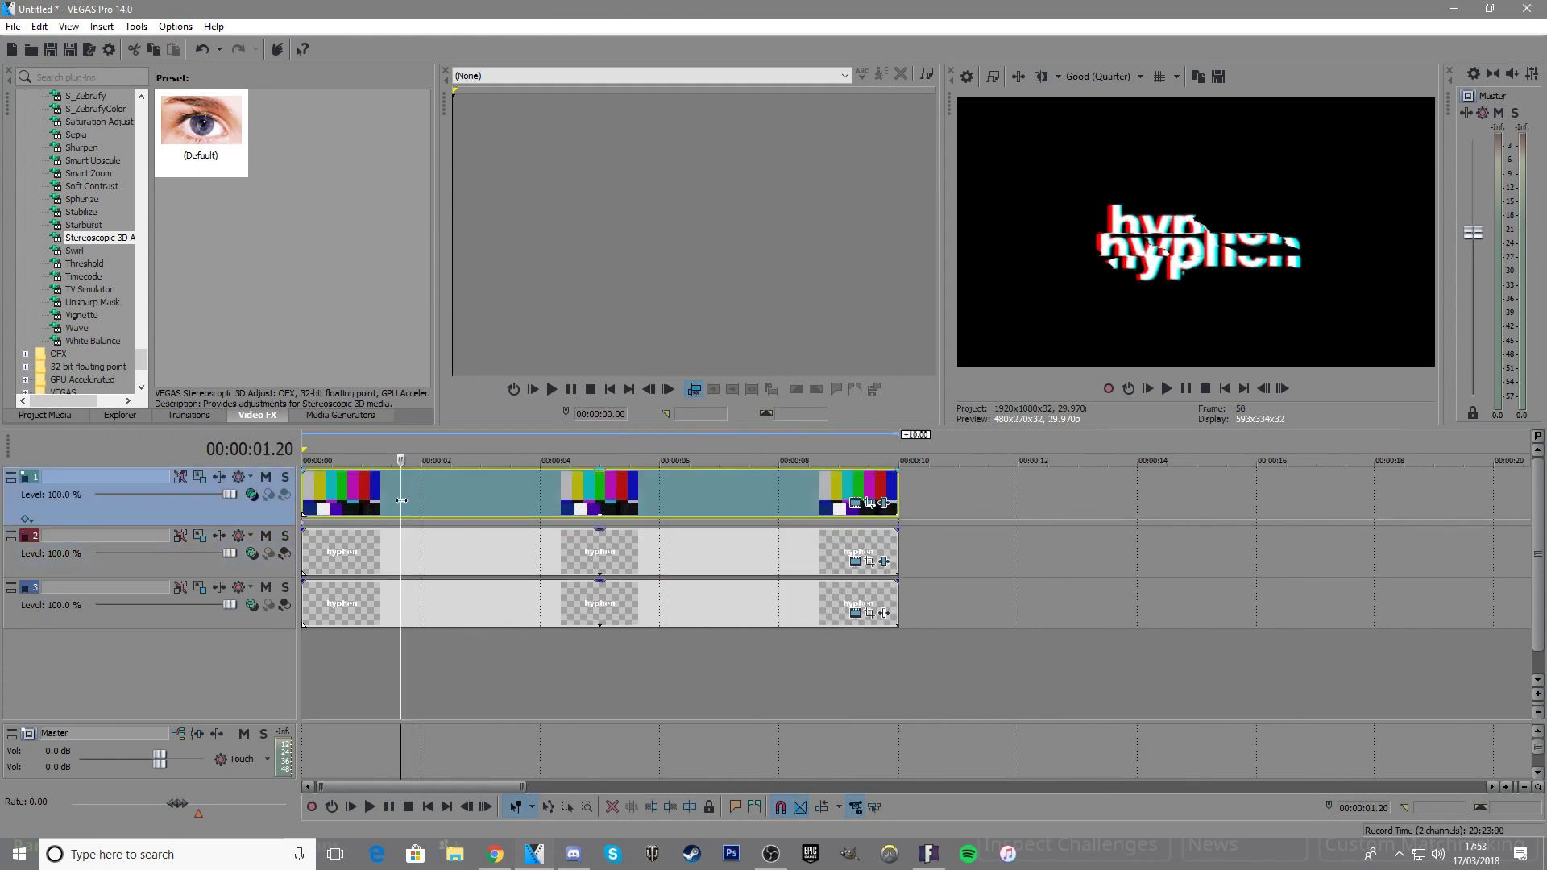
{"action": "key", "text": "s"}
{"action": "left_click", "coordinate": [554, 505]}
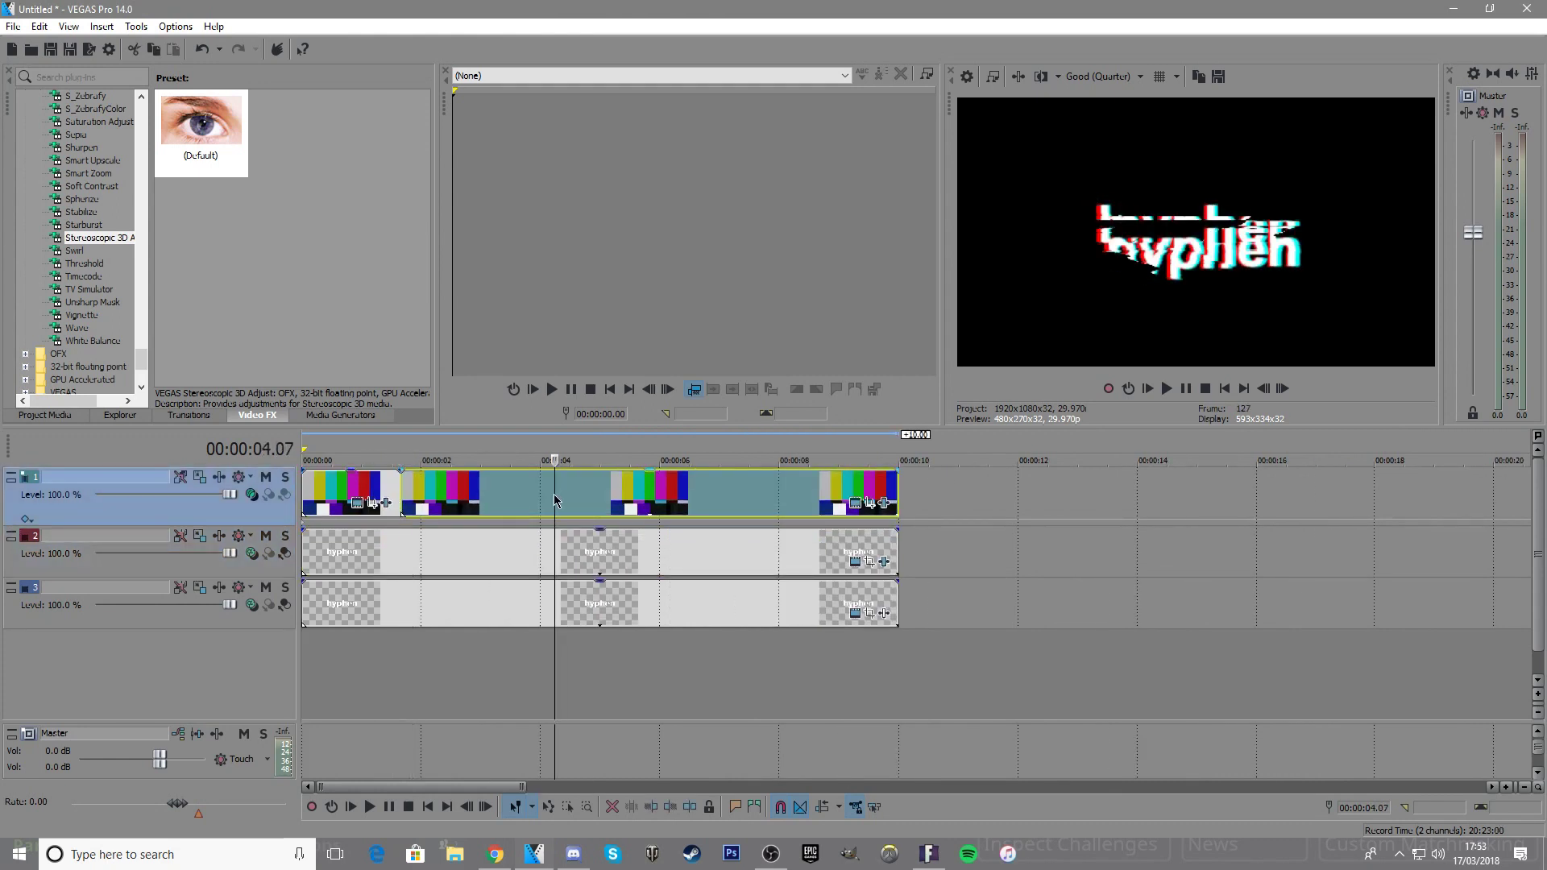
{"action": "key", "text": "s"}
{"action": "left_click", "coordinate": [726, 505]}
{"action": "key", "text": "s"}
Delete the first and last bars pieces, space the remaining two apart, and play from start
{"action": "right_click", "coordinate": [835, 498]}
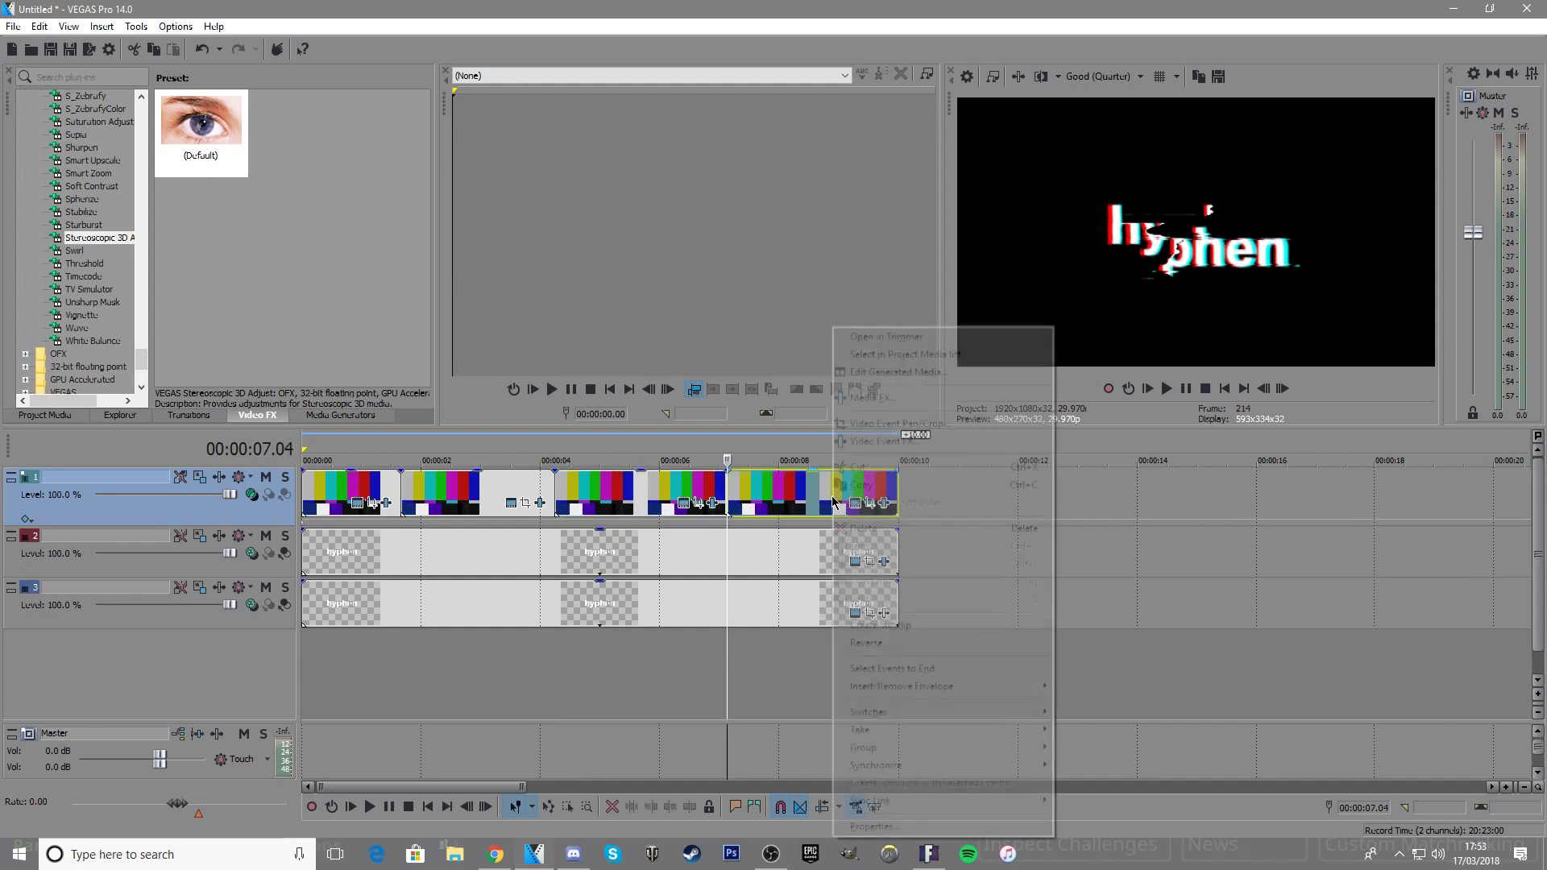
{"action": "left_click", "coordinate": [879, 530]}
{"action": "right_click", "coordinate": [369, 499]}
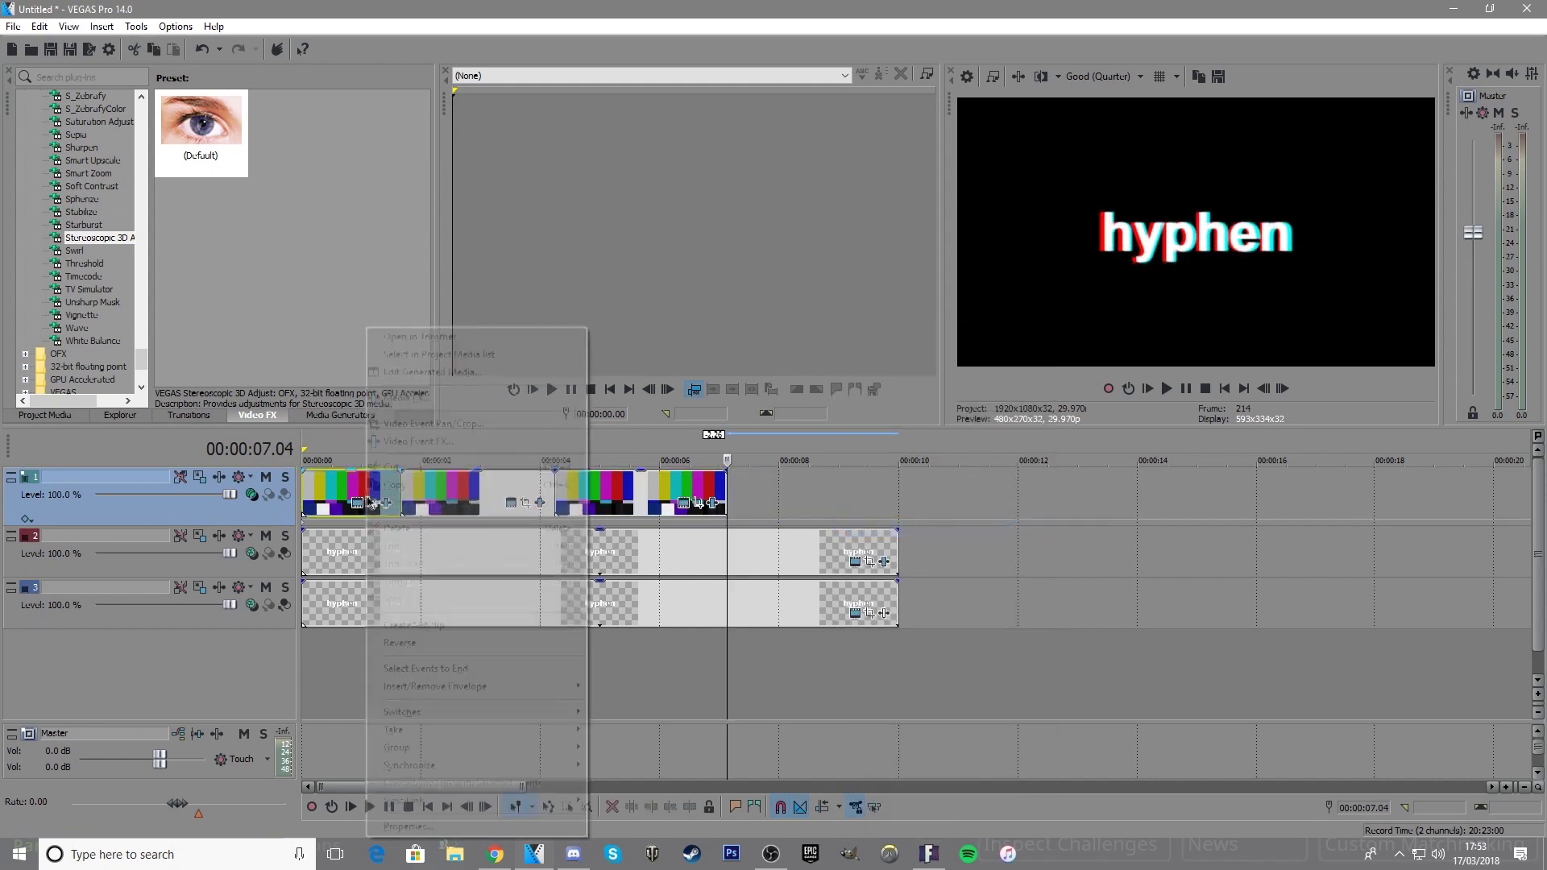
{"action": "left_click", "coordinate": [399, 529]}
{"action": "left_click_drag", "start_coordinate": [488, 493], "coordinate": [431, 493]}
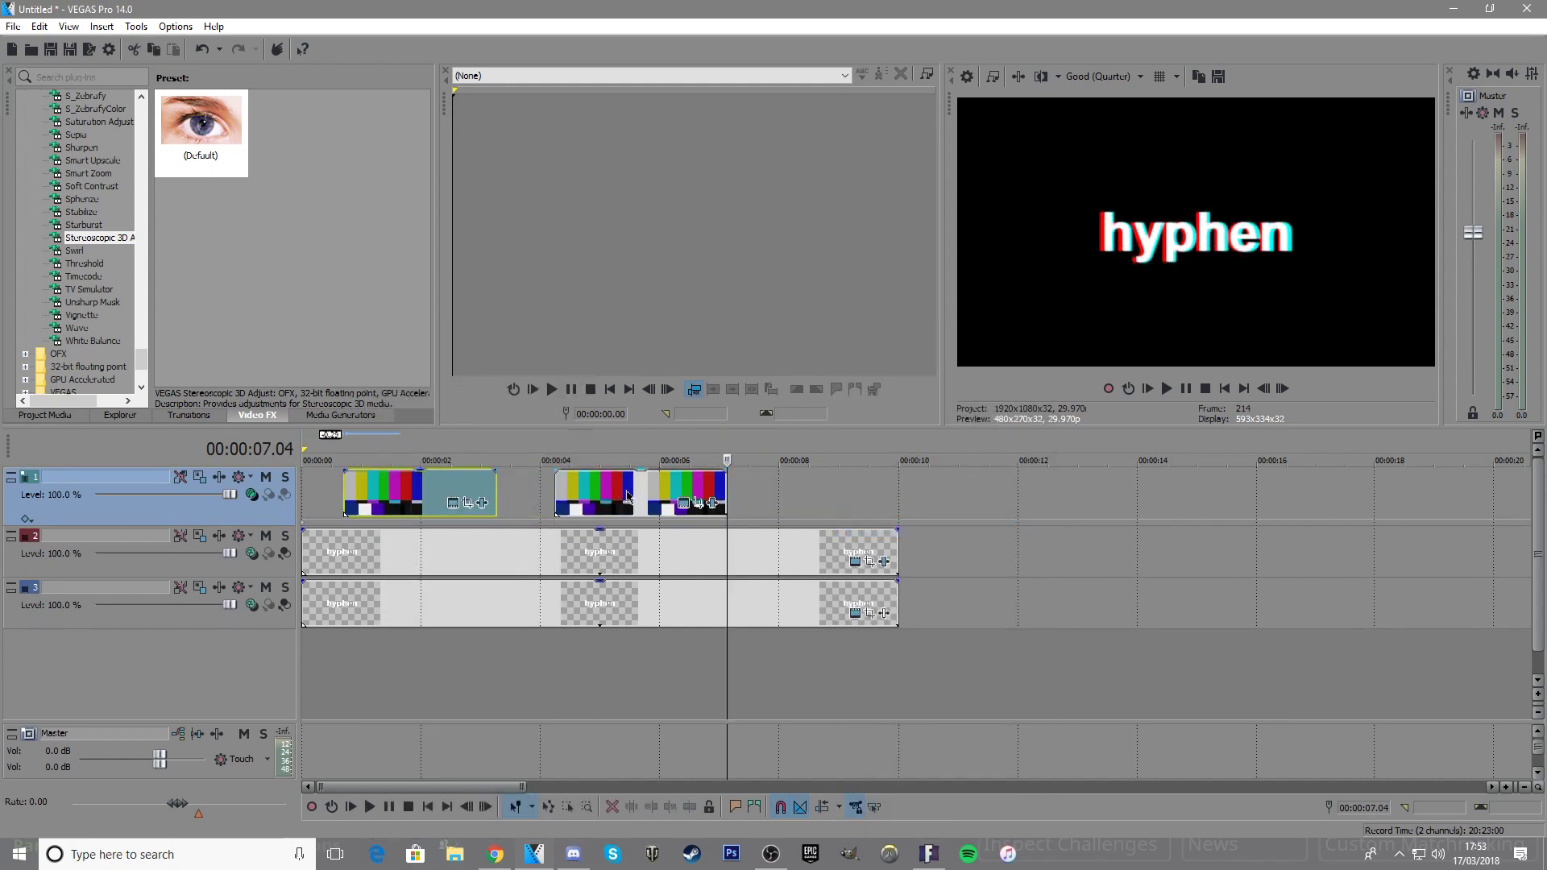
{"action": "left_click_drag", "start_coordinate": [613, 493], "coordinate": [678, 493]}
{"action": "left_click", "coordinate": [1224, 389]}
{"action": "key", "text": "space"}
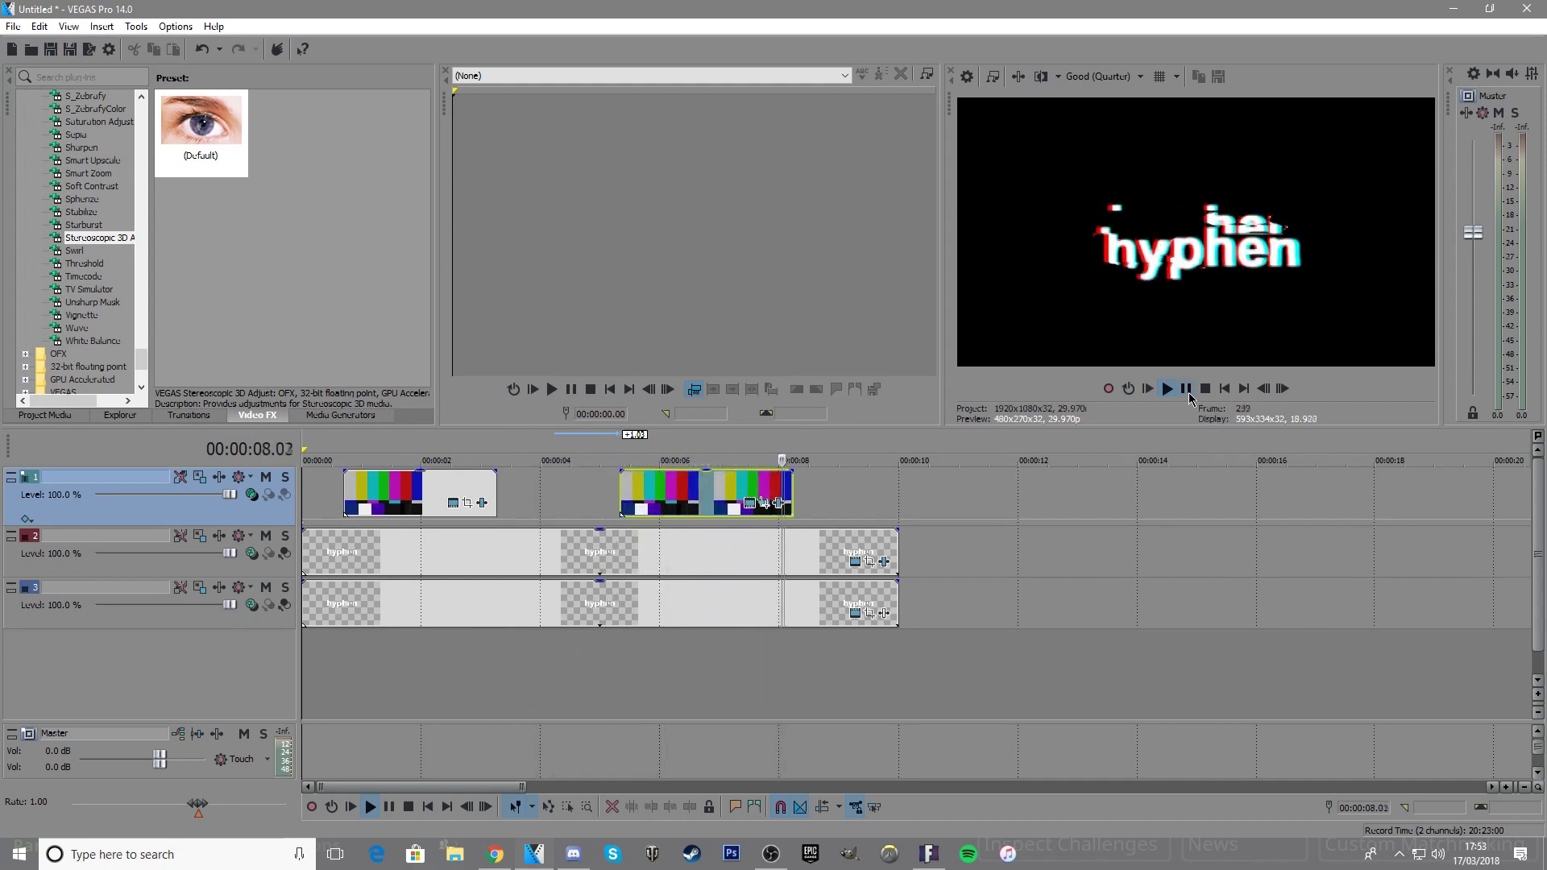
Pause the Video Preview playback at 00:00:08.19 on the glitch sequence
{"action": "left_click", "coordinate": [1189, 394]}
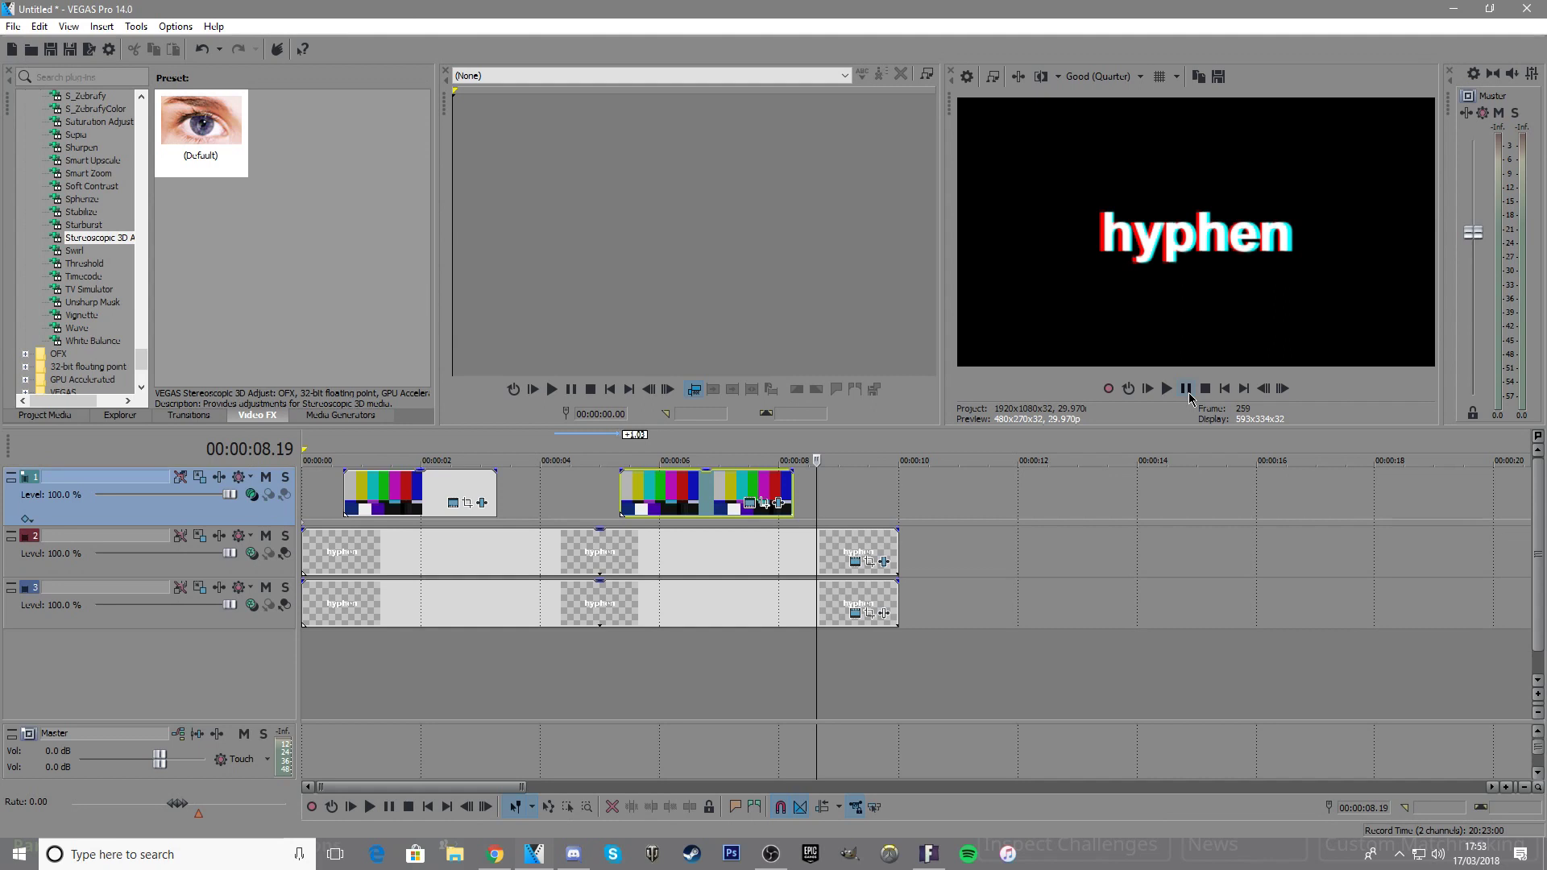